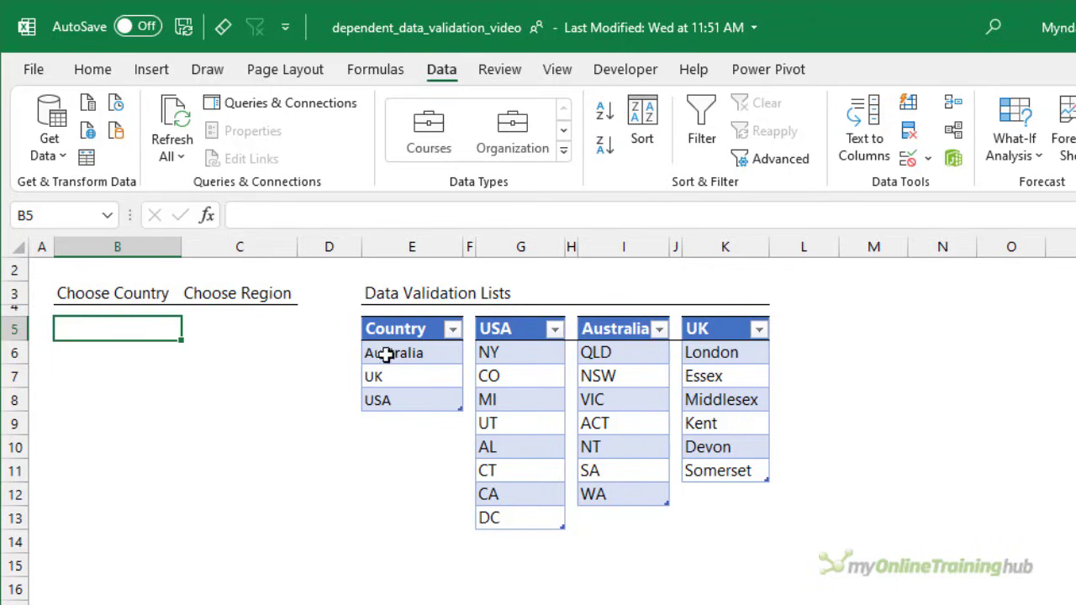
- Check the Country table's name and which cells the CountryList defined name refers to
click(419, 353)
click(869, 69)
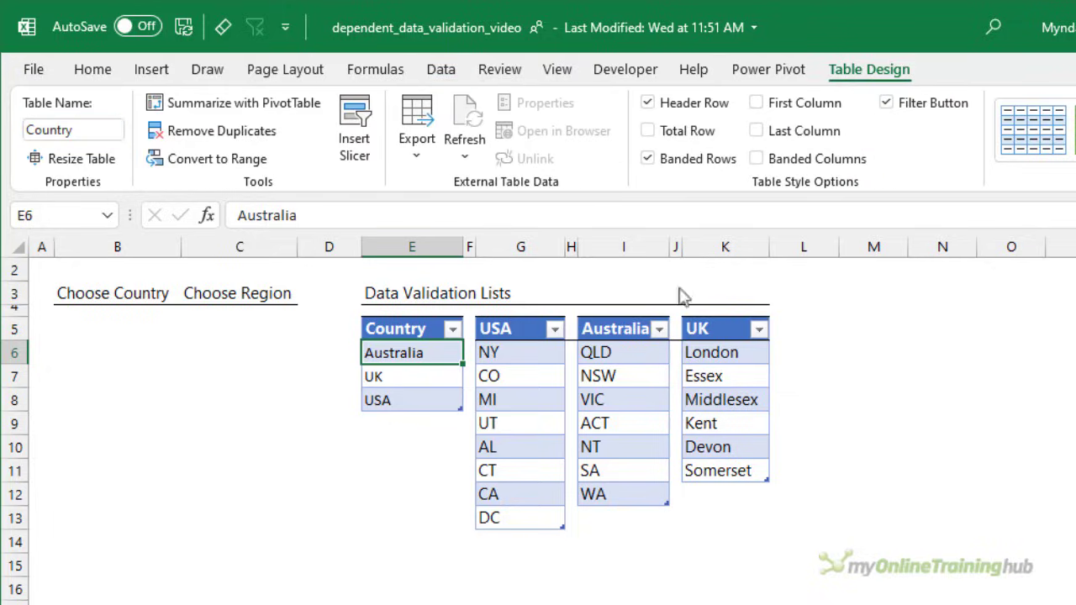
click(370, 71)
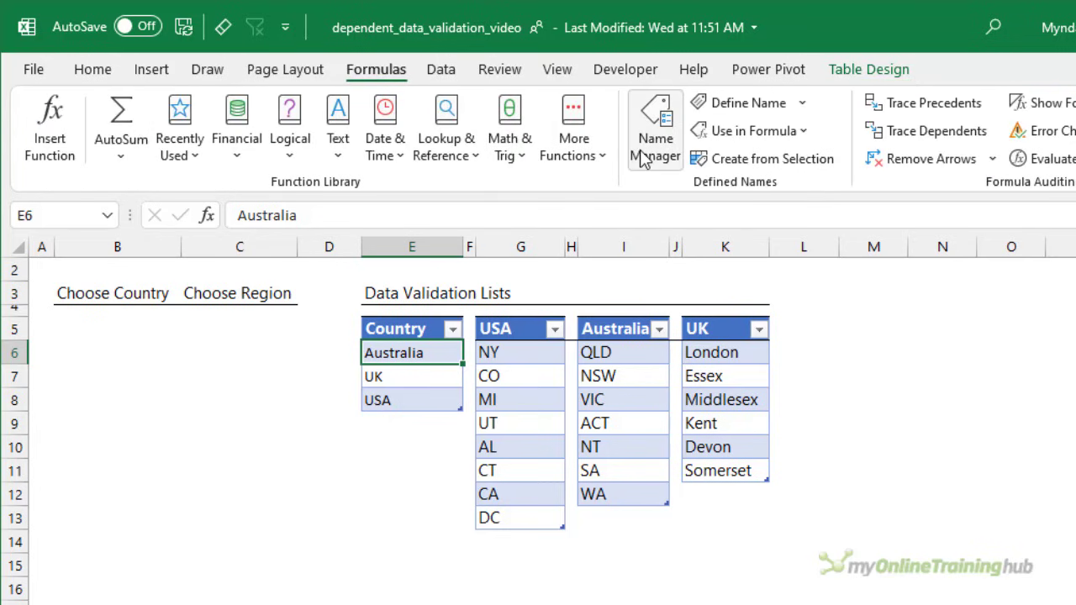
click(646, 147)
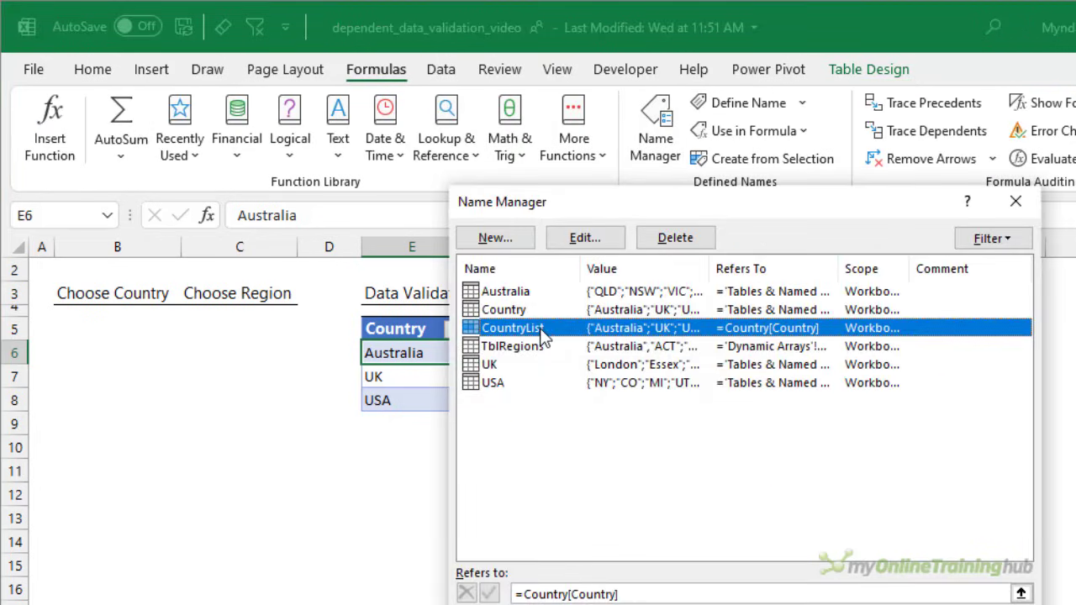
drag(668, 207, 831, 203)
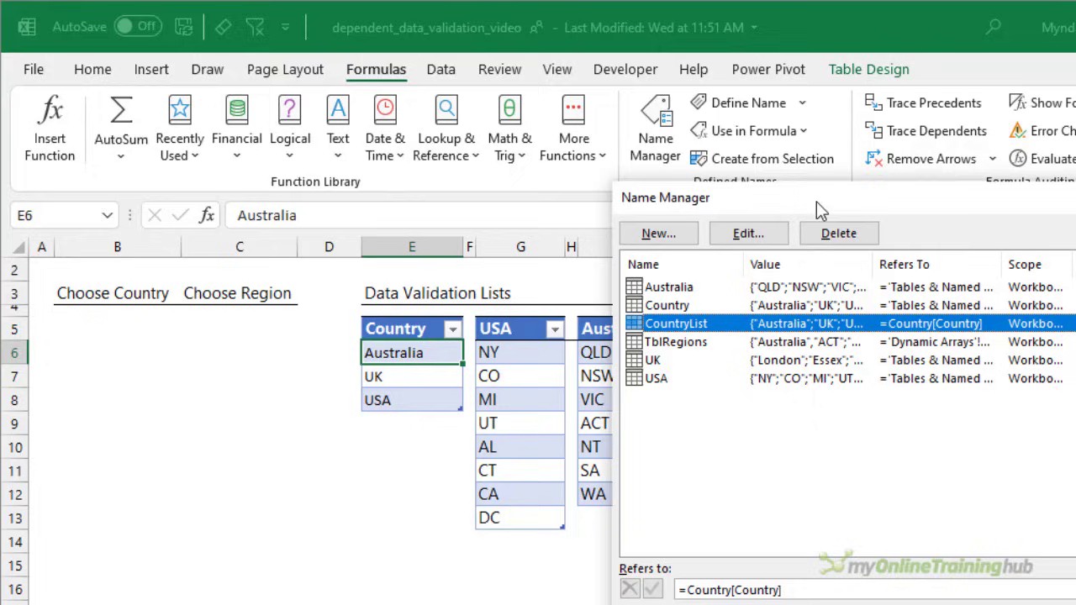
click(816, 589)
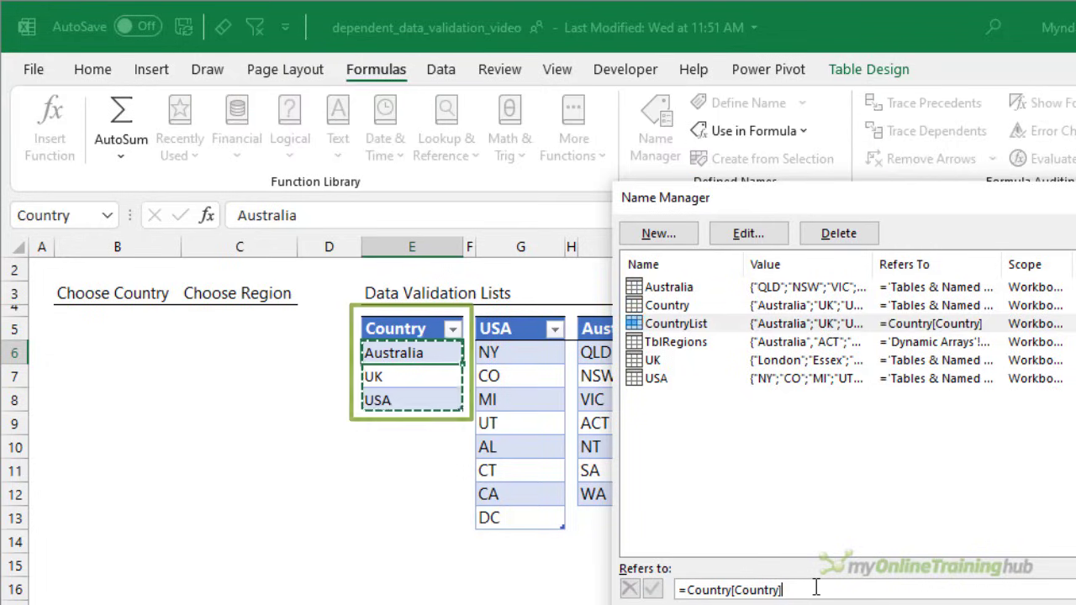
key(Escape)
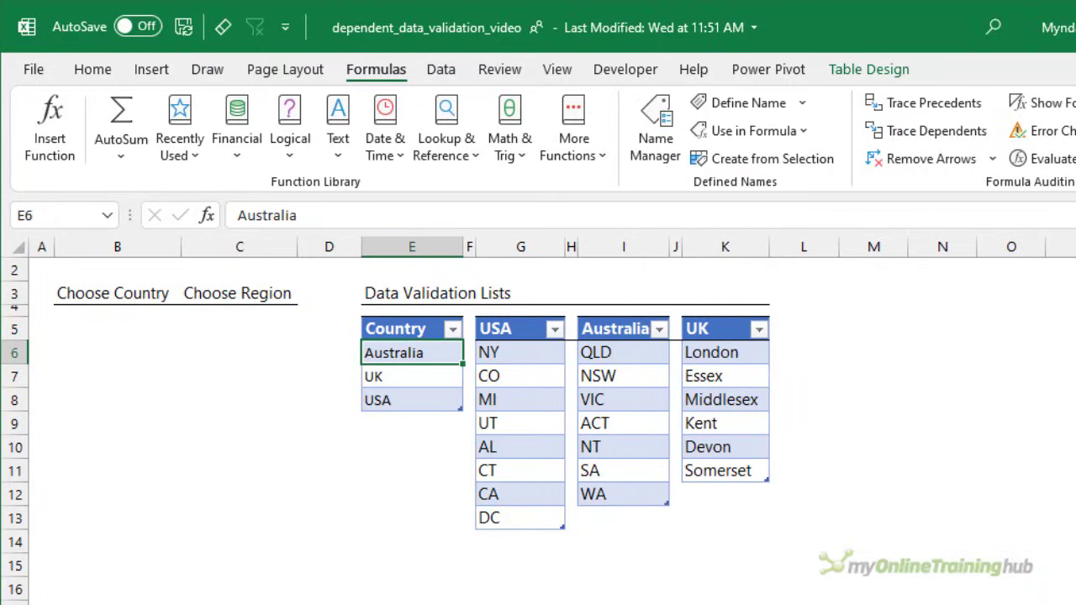
click(112, 337)
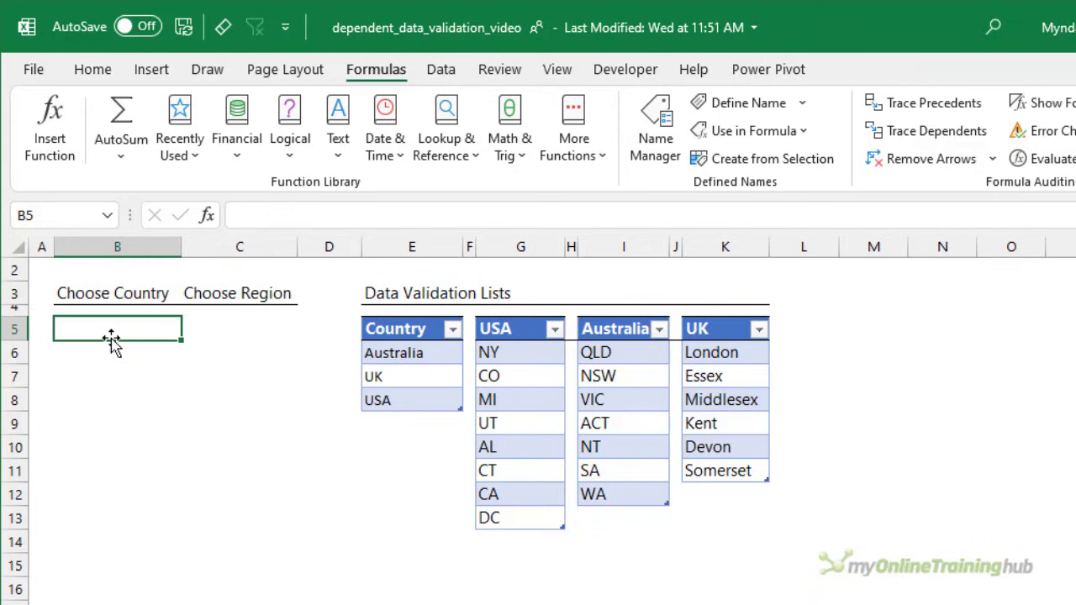
drag(111, 336, 110, 392)
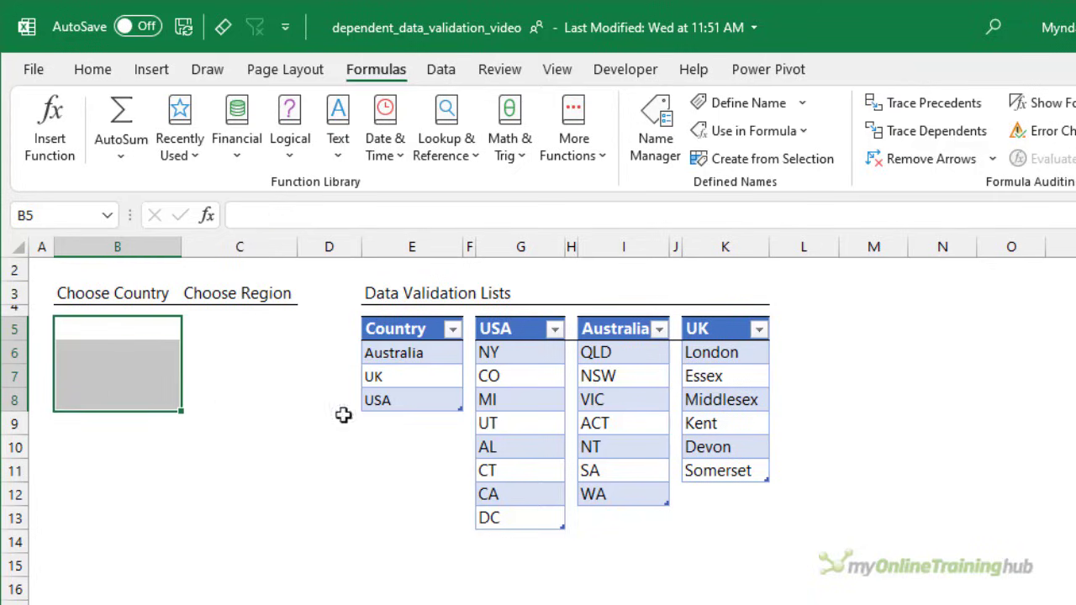
click(422, 423)
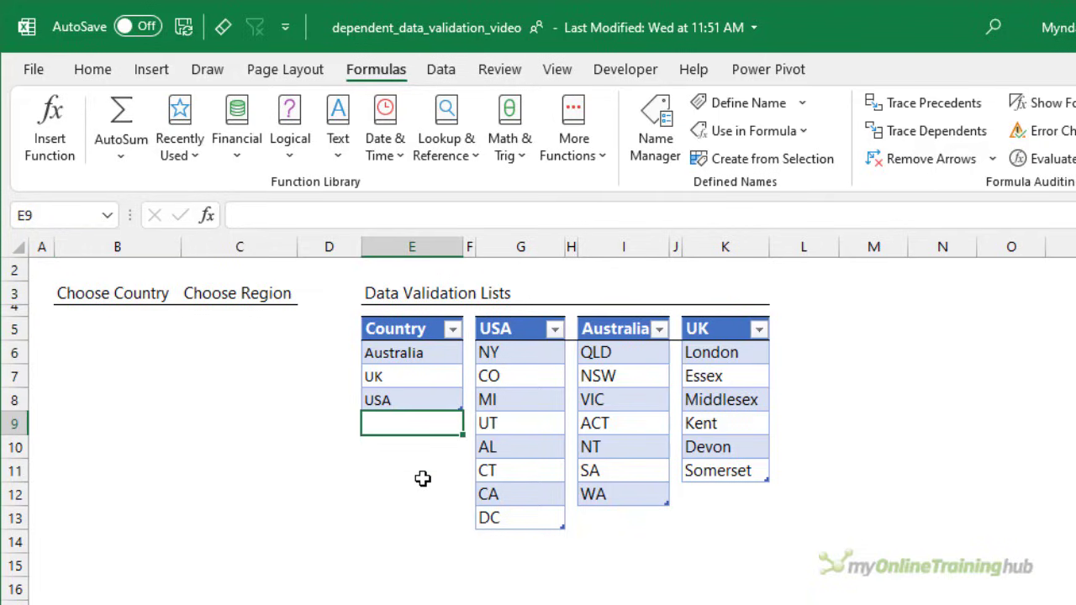
- Add data validation to the Choose Country cells B5:B8, allowing a List with the source =CountryList
drag(122, 333, 115, 396)
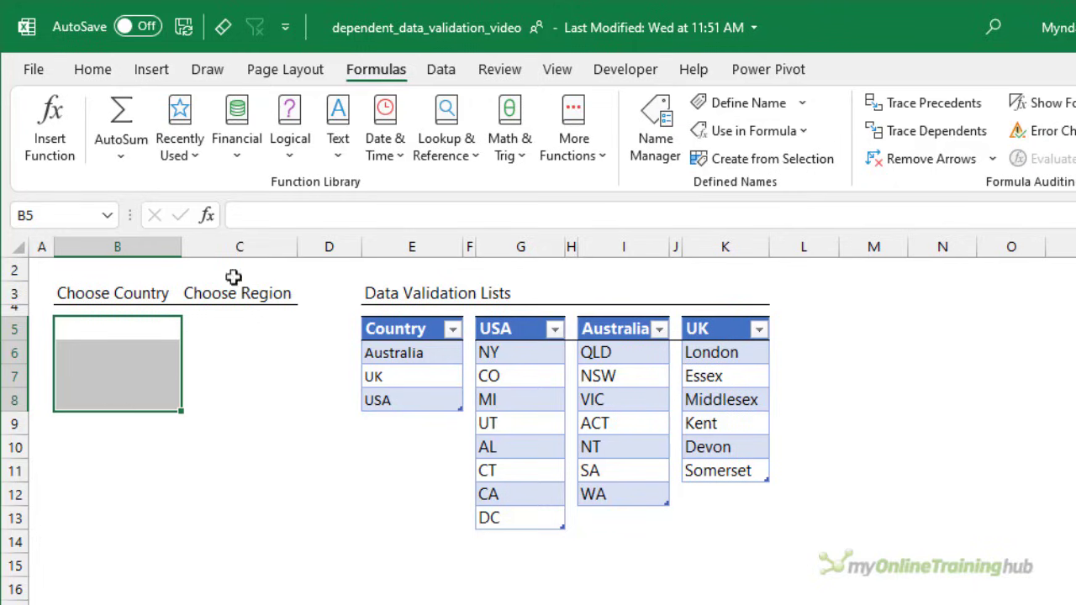
click(431, 77)
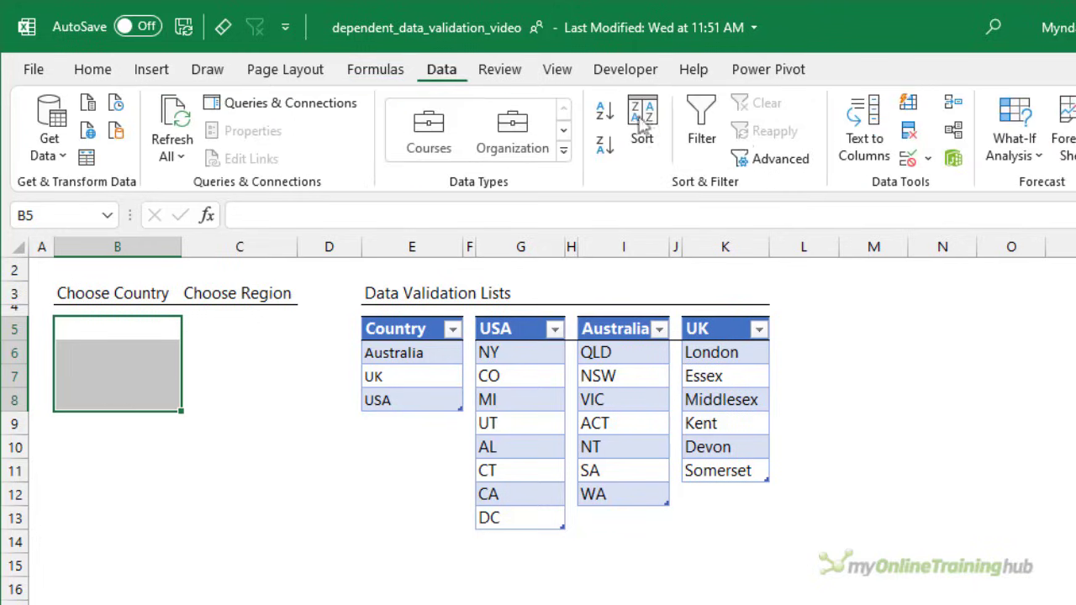
click(908, 160)
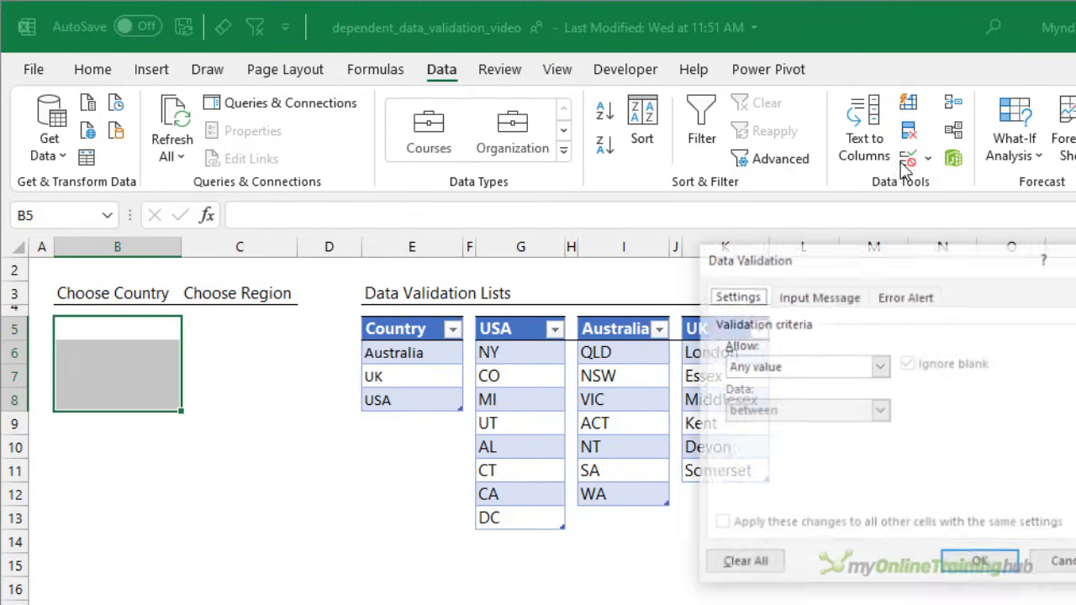
click(880, 368)
click(832, 424)
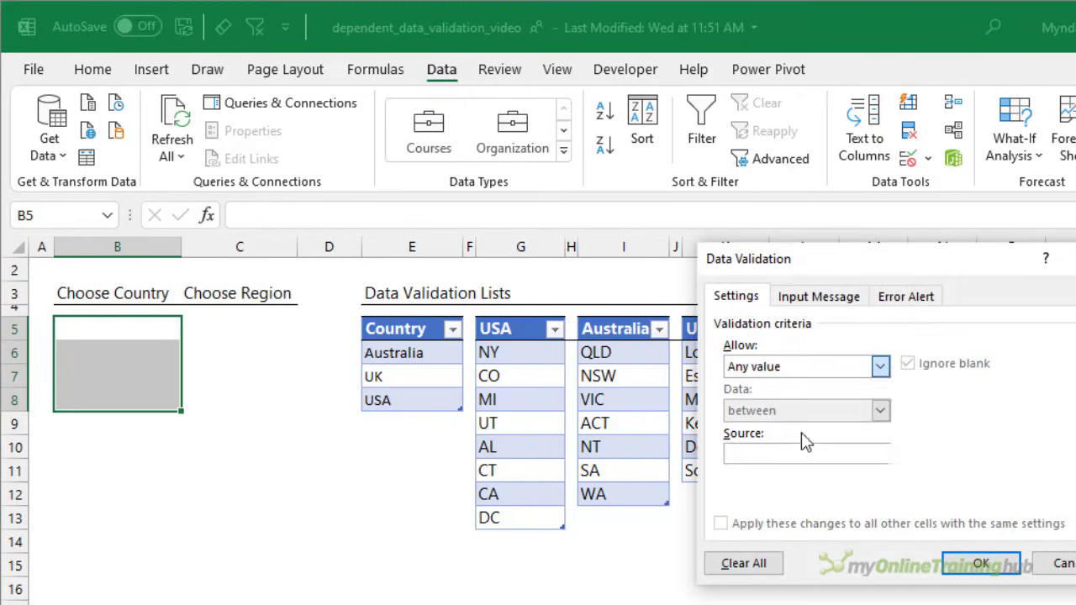
click(779, 455)
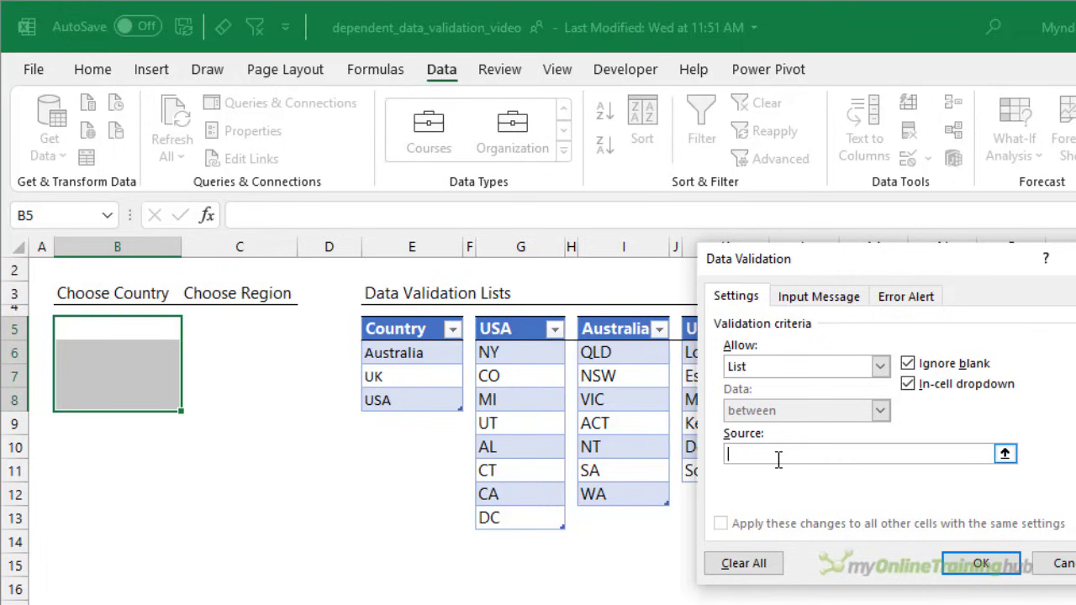
key(F3)
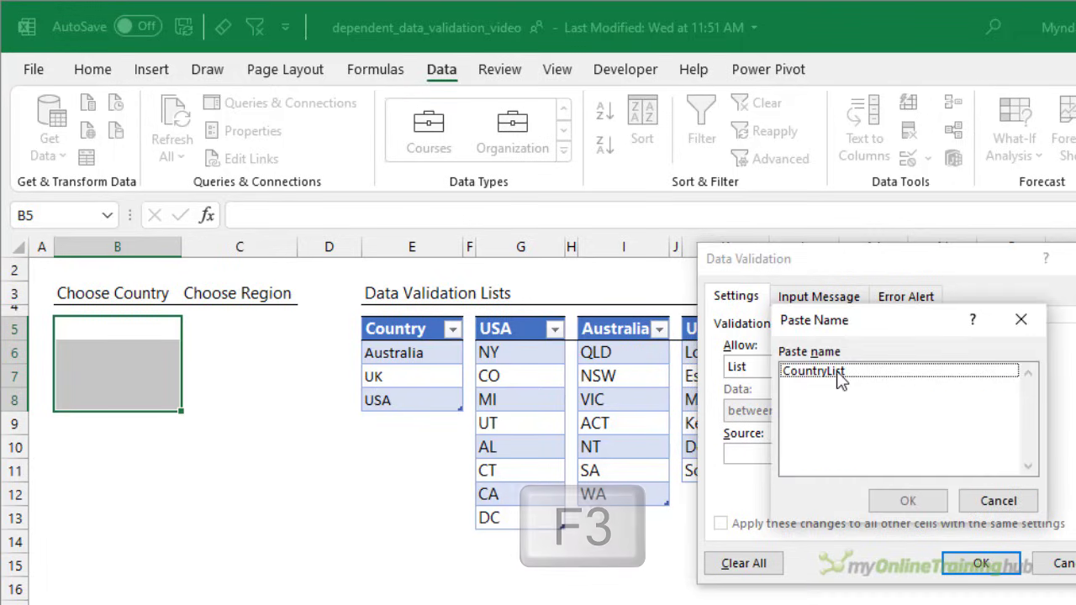
double_click(841, 380)
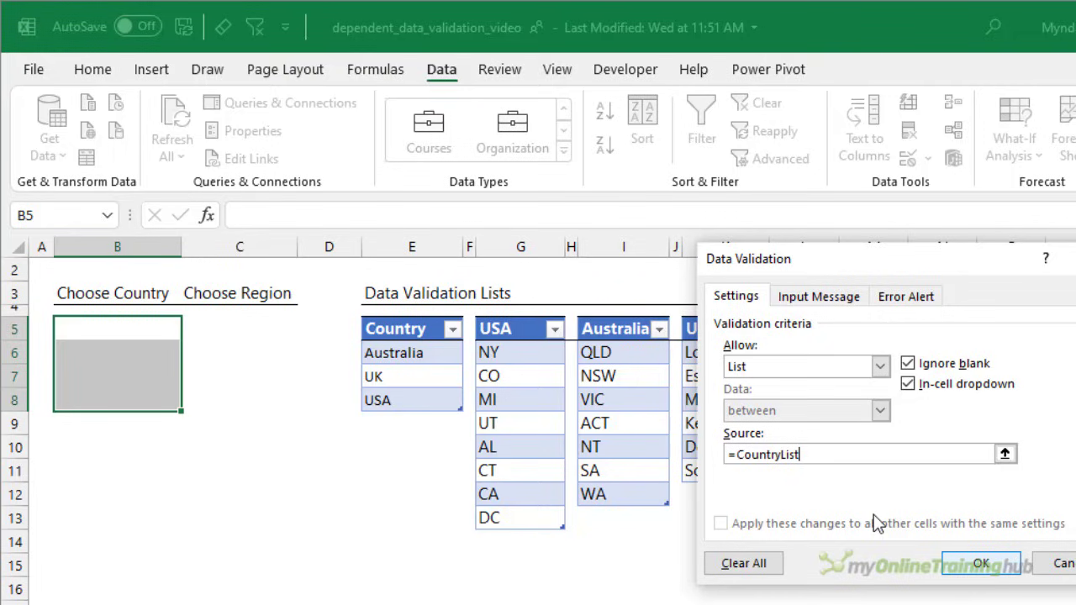
click(965, 565)
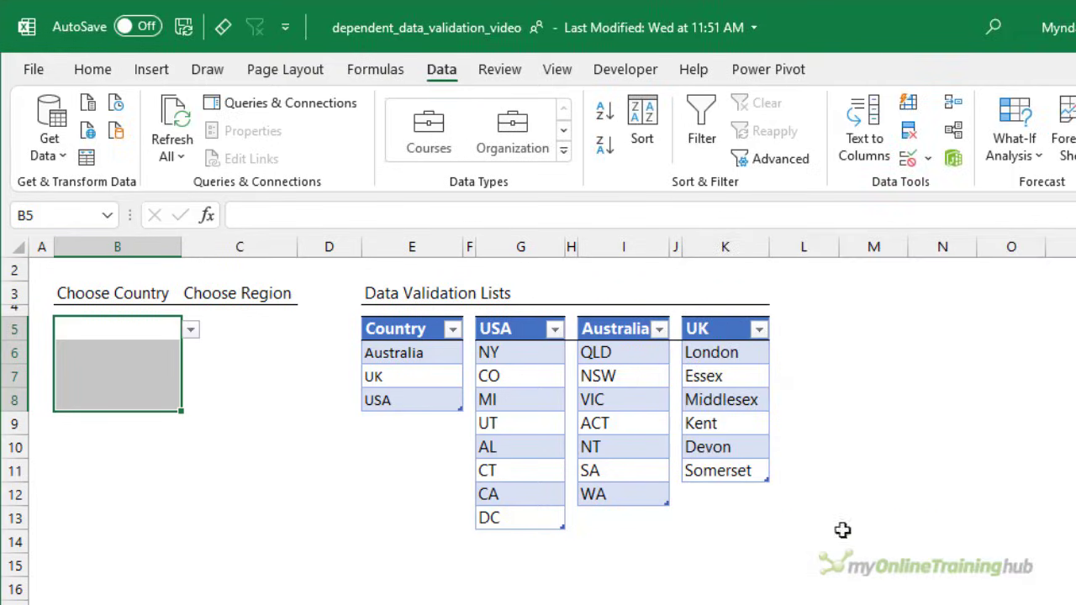
- Check the choices offered by the country drop-down in cell B5, leaving the cell empty
click(153, 335)
click(191, 330)
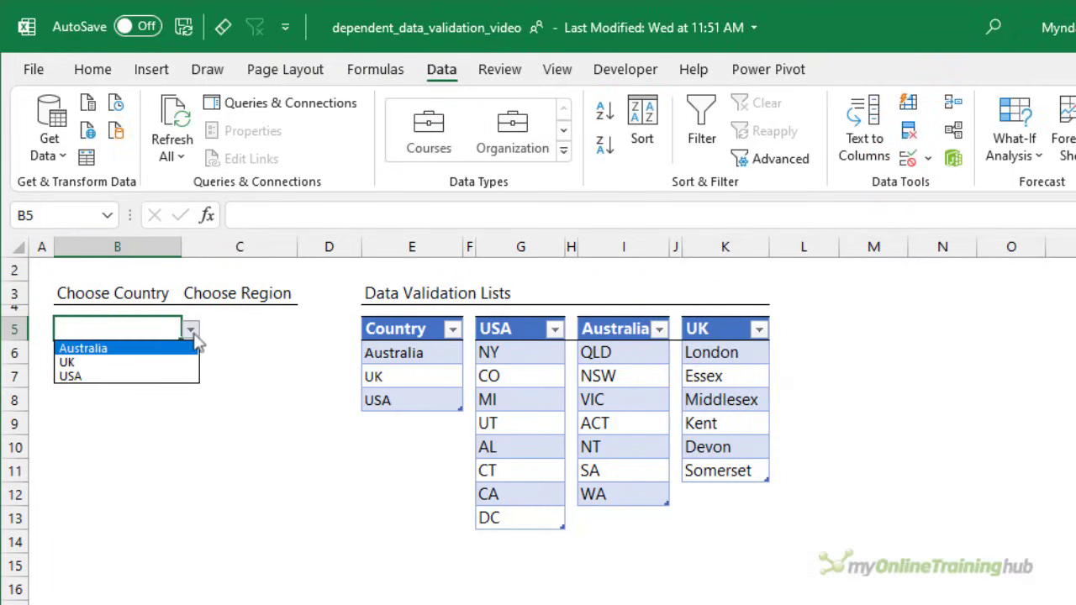
click(192, 332)
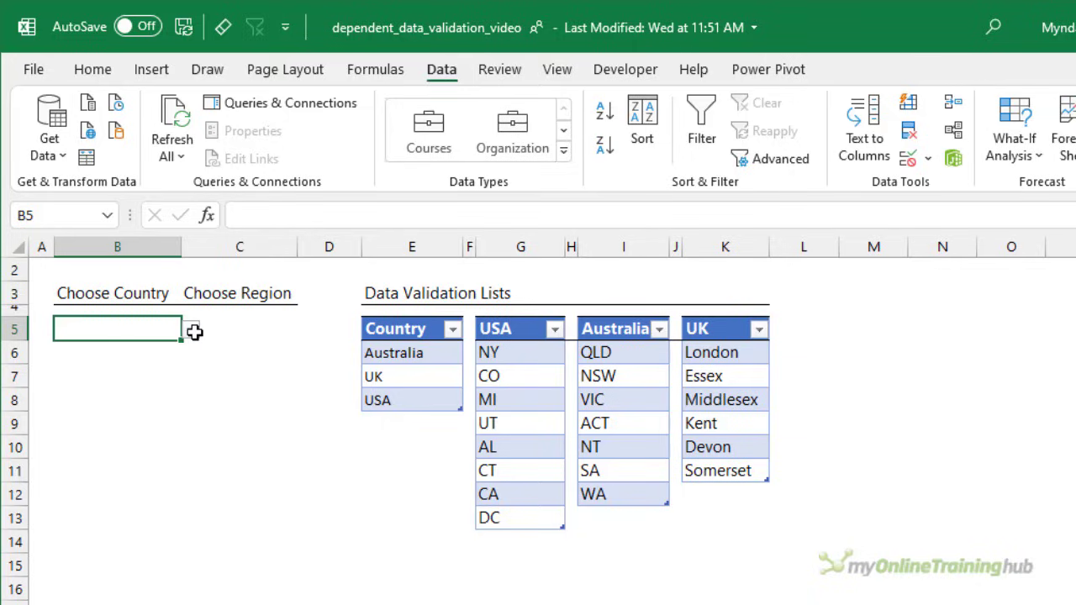
- Check the table names of the three region lists against the entries in the Country table
click(509, 355)
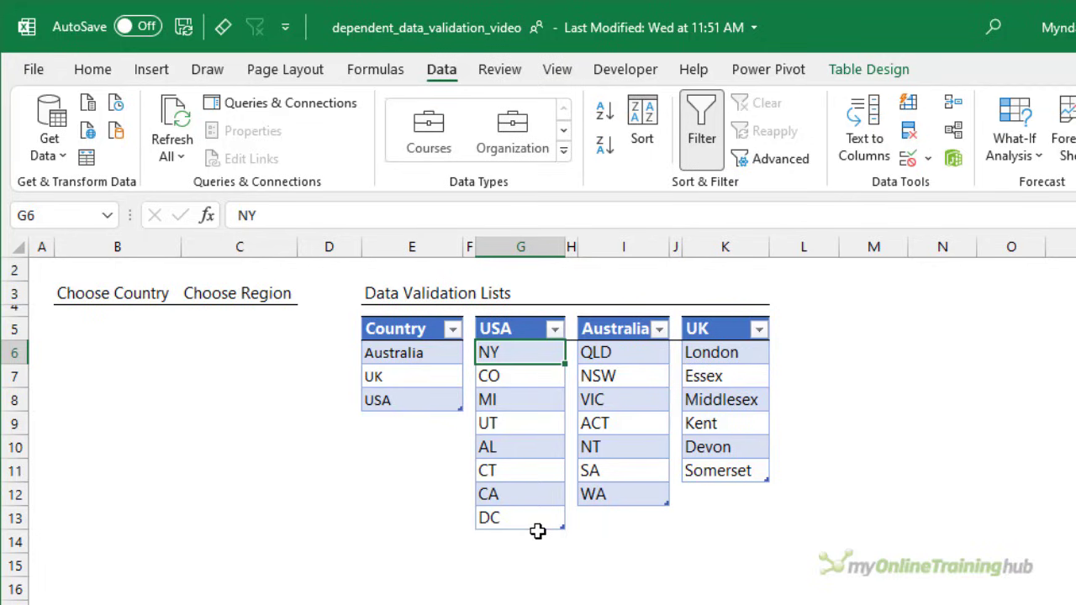
click(869, 69)
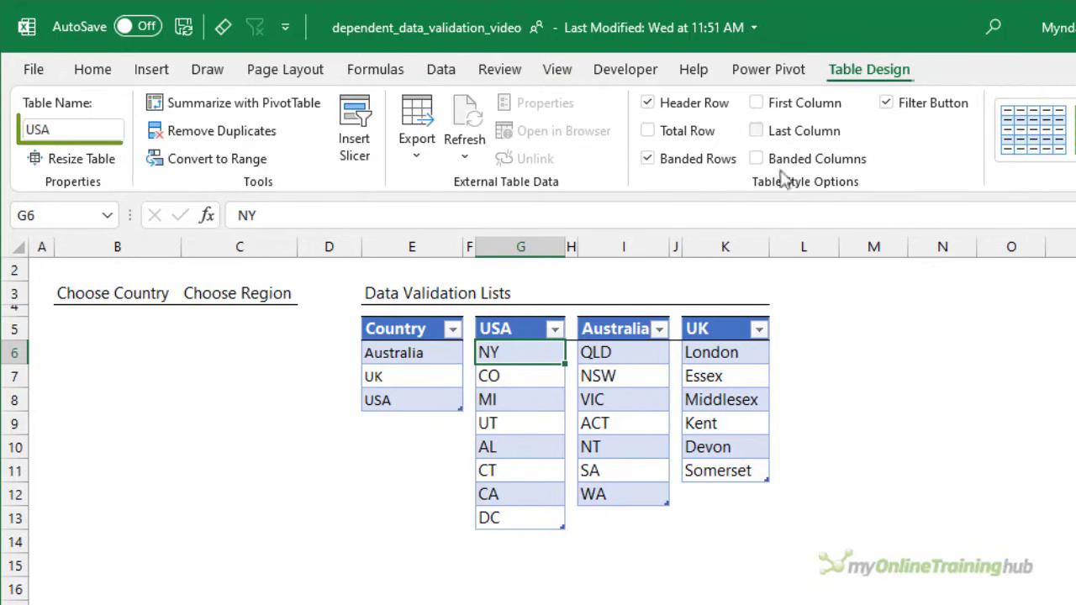
click(589, 352)
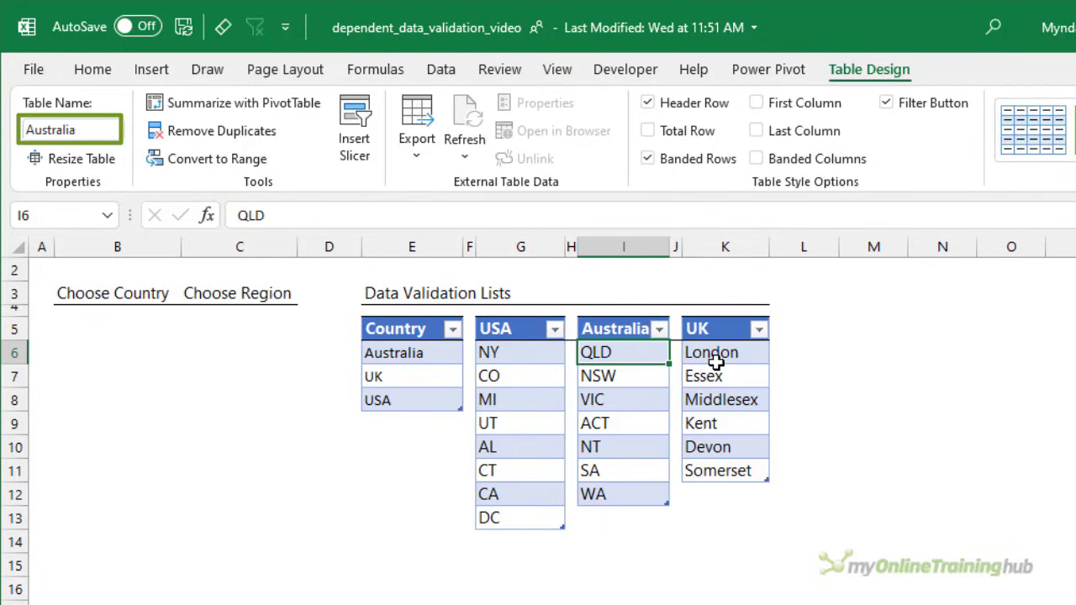
click(715, 361)
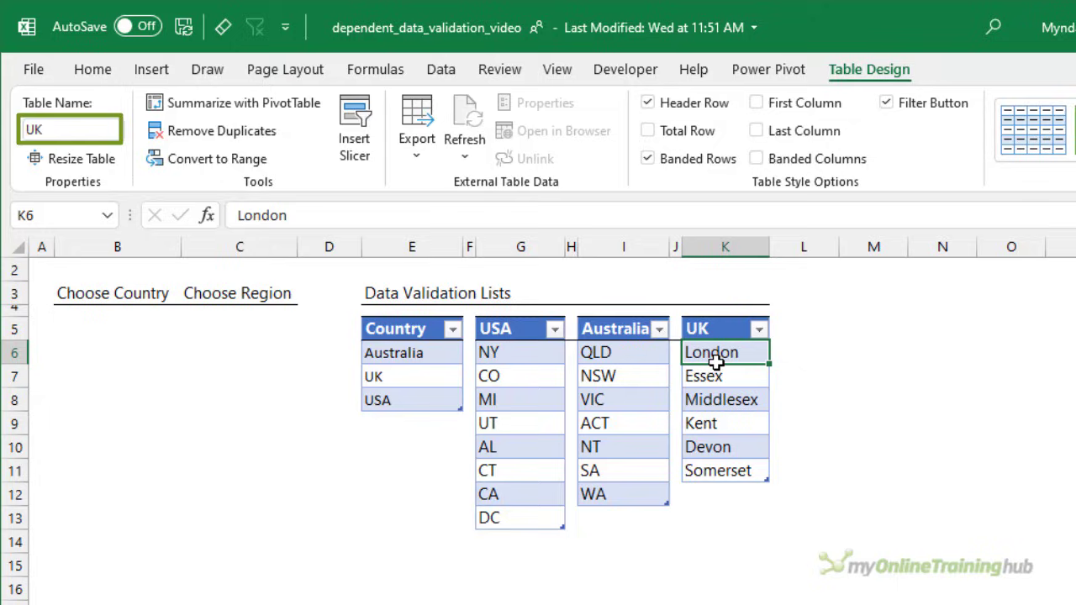
click(510, 360)
drag(431, 353, 423, 384)
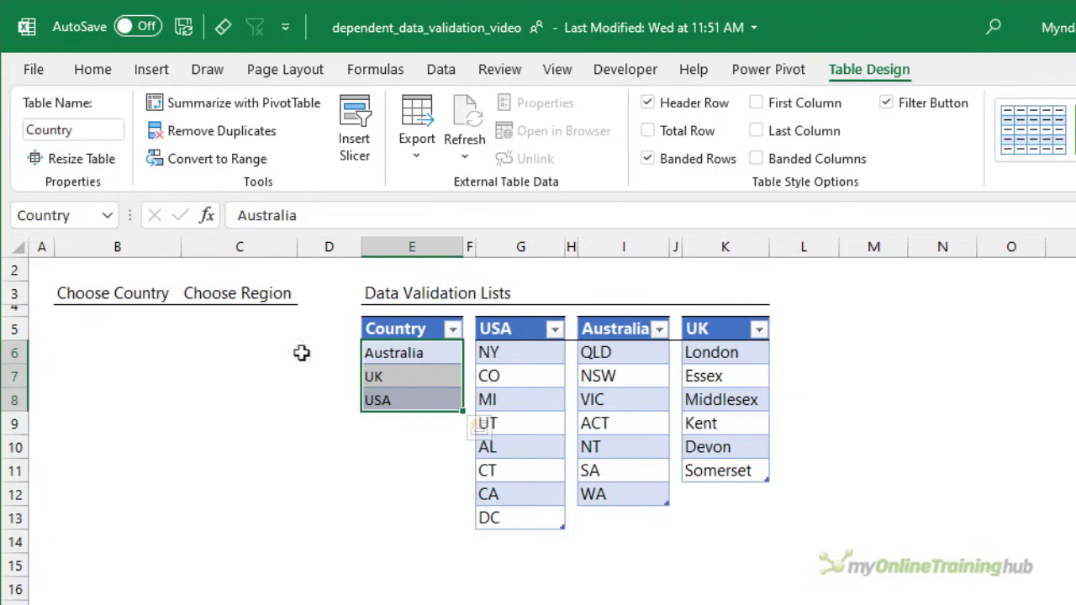
- Start a data validation rule for the Choose Region cells C5:C8 that allows a List
click(228, 334)
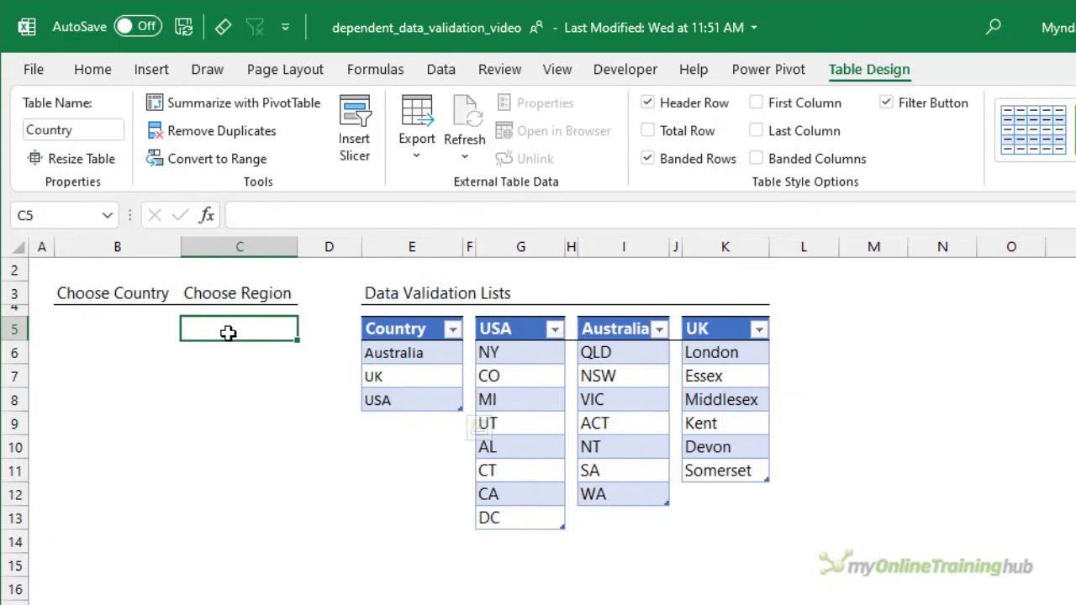
drag(227, 334, 240, 393)
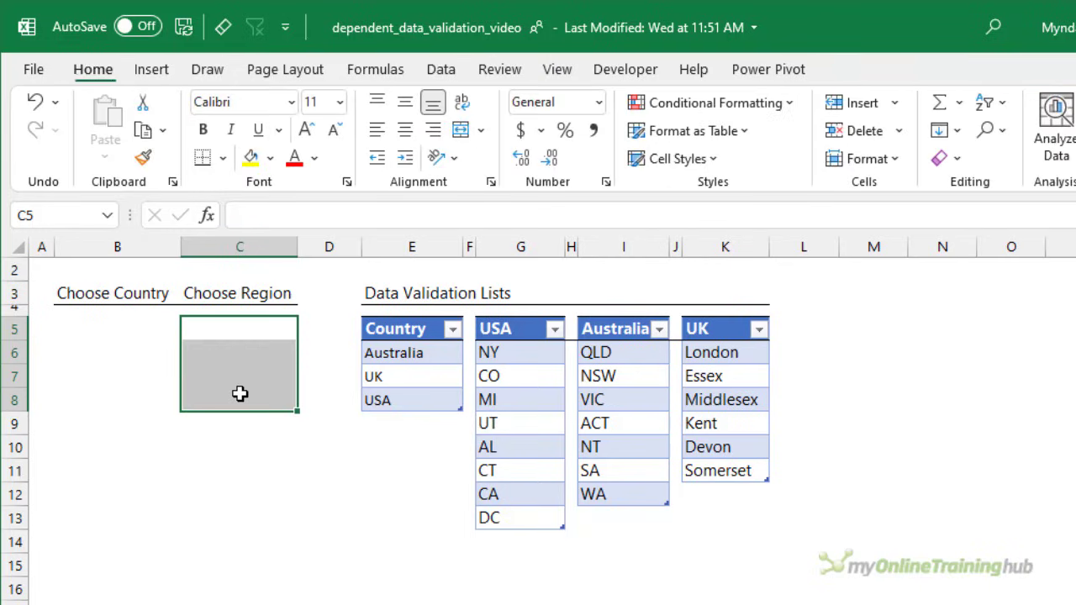
click(447, 77)
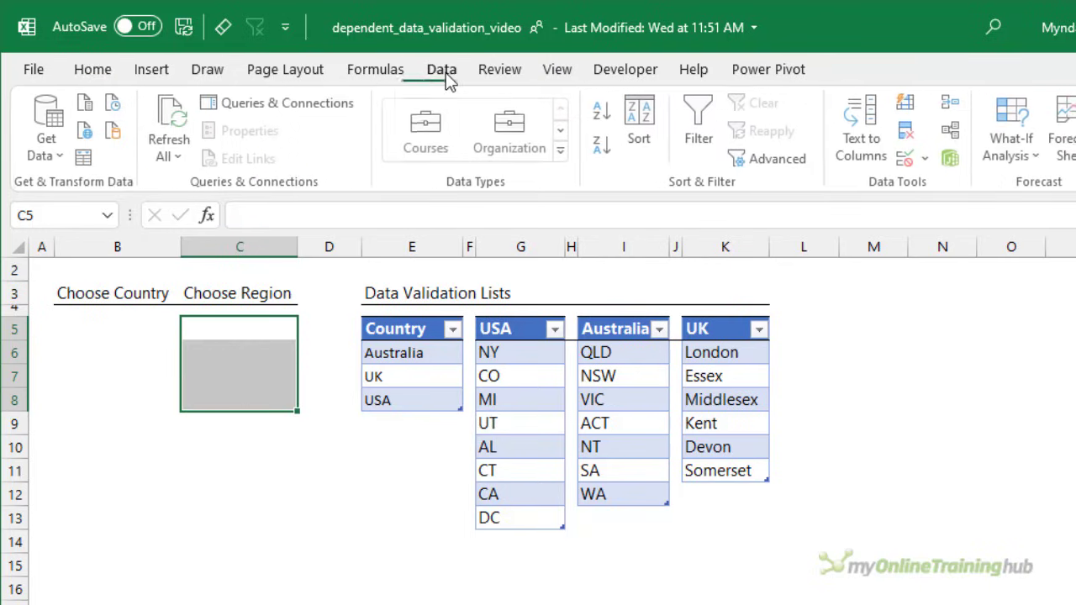
click(908, 159)
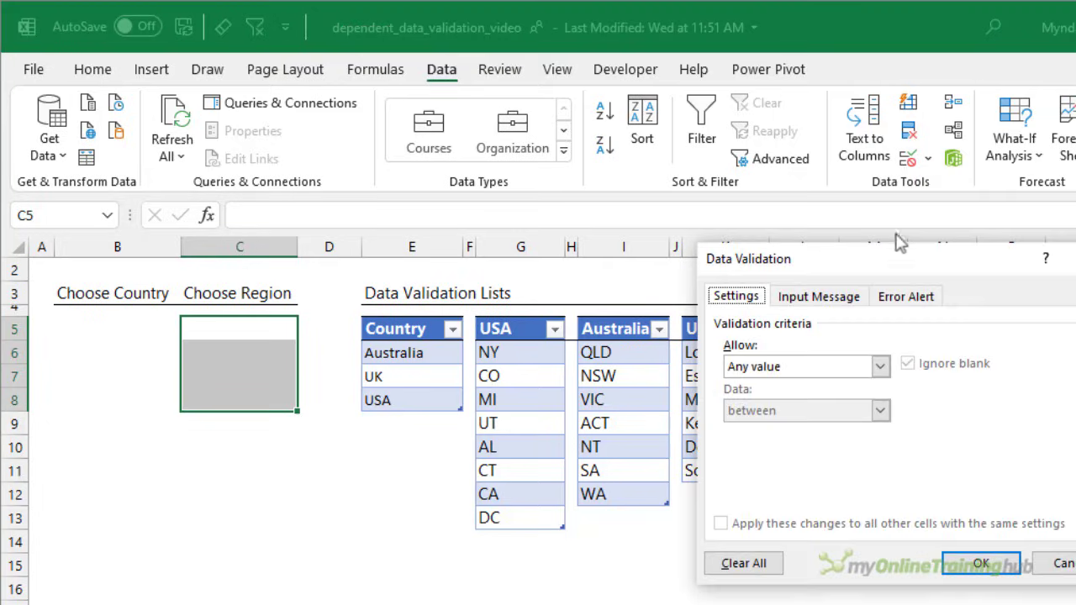
click(879, 367)
click(789, 428)
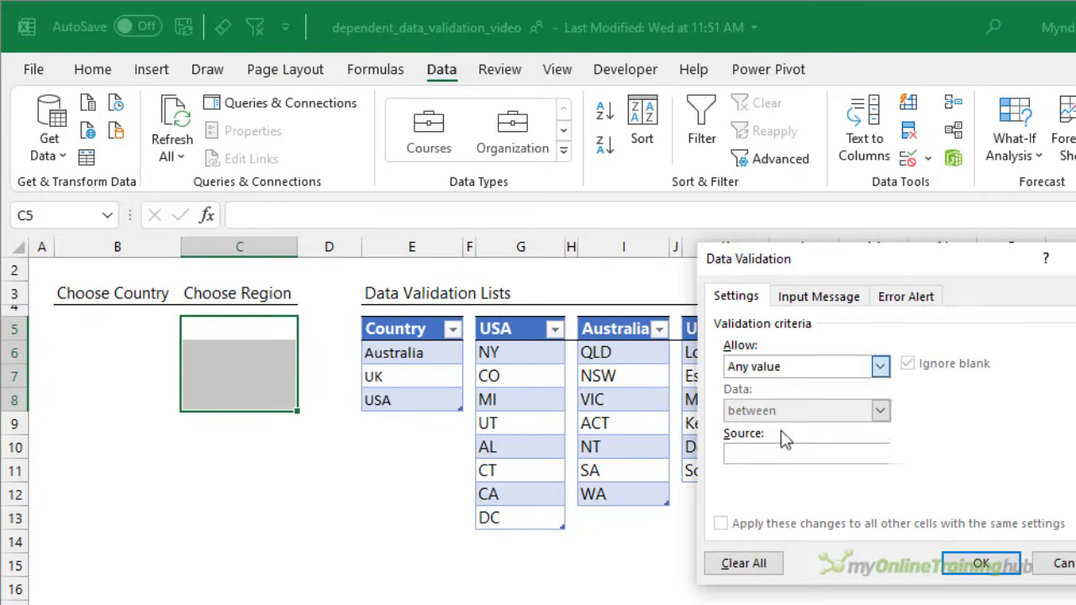
- Set the region list's source to =INDIRECT($B5), keeping the row reference relative, and apply the validation rule
click(789, 457)
text(=)
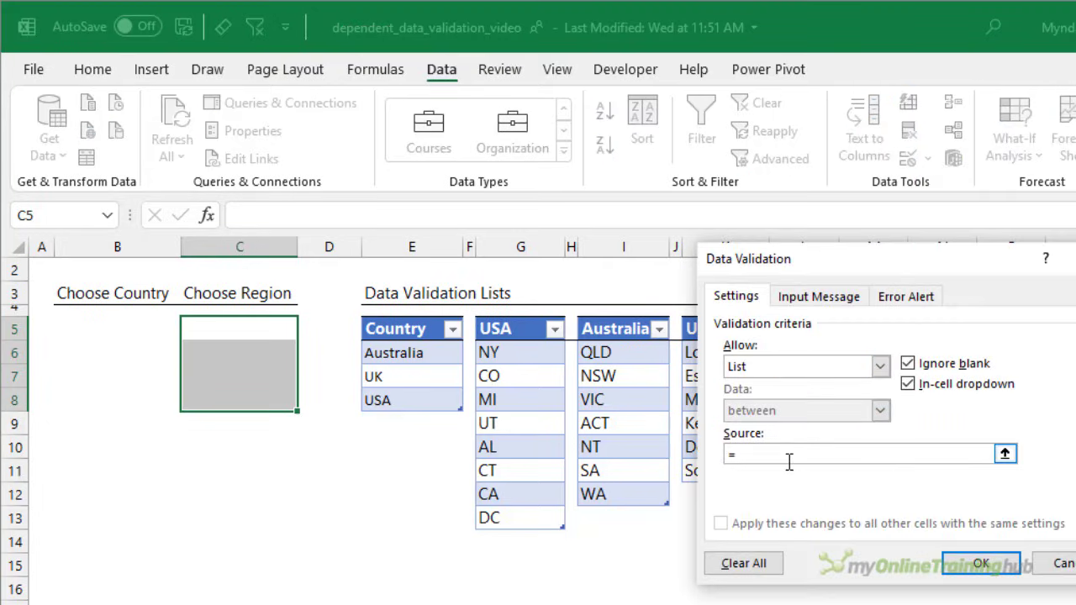
text(INDIRECT()
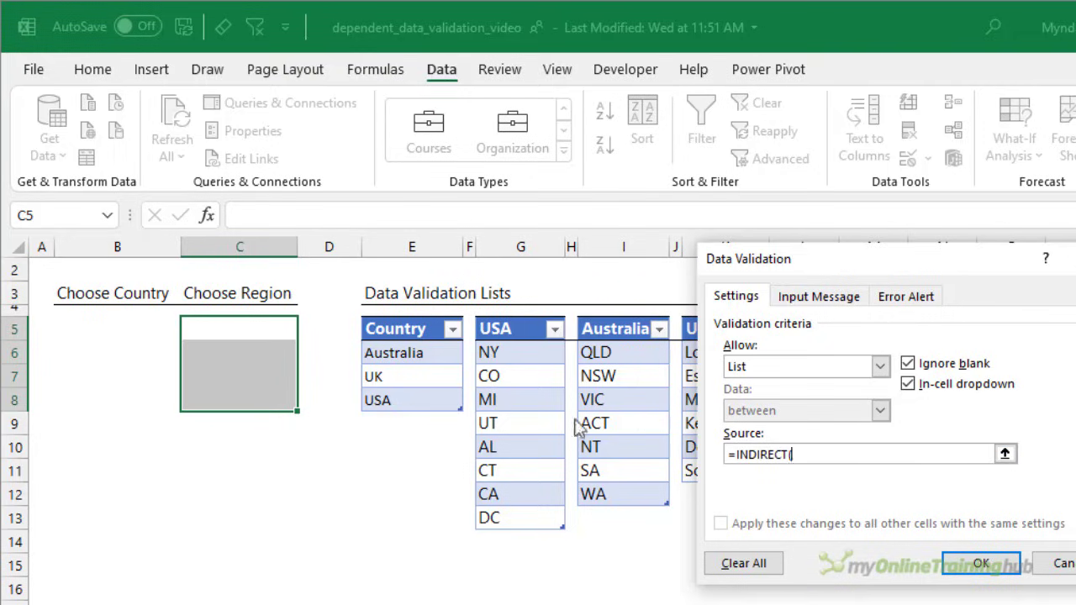
click(122, 328)
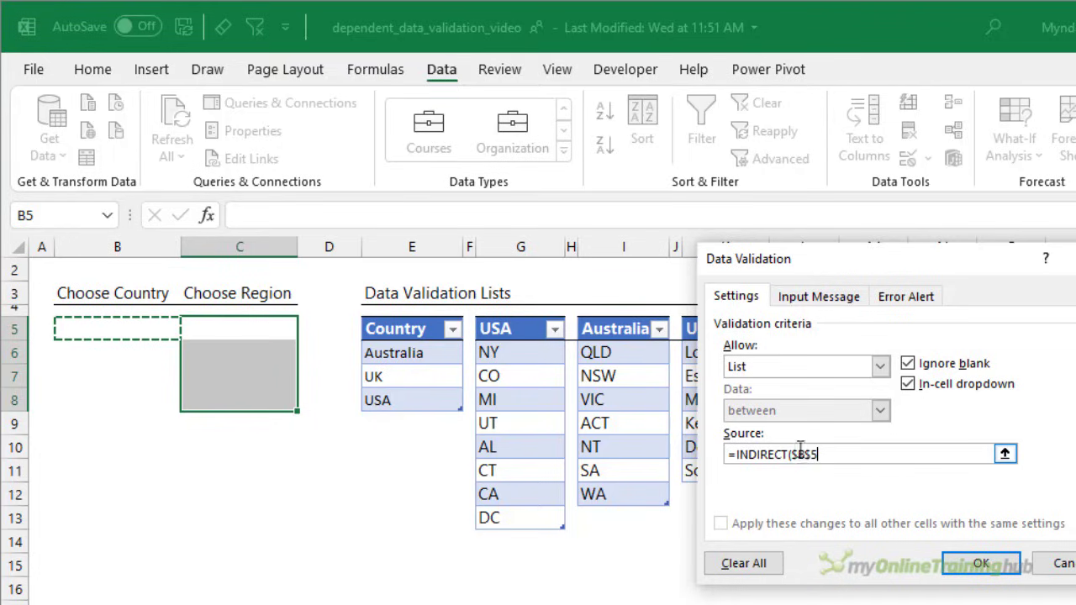
drag(805, 455, 812, 455)
key(Delete)
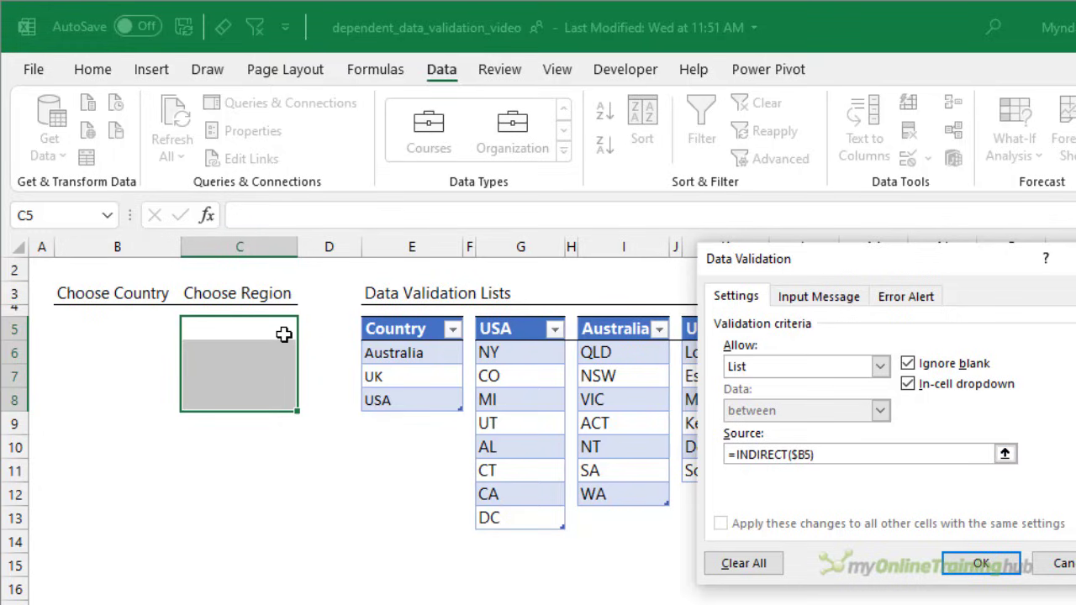
click(969, 569)
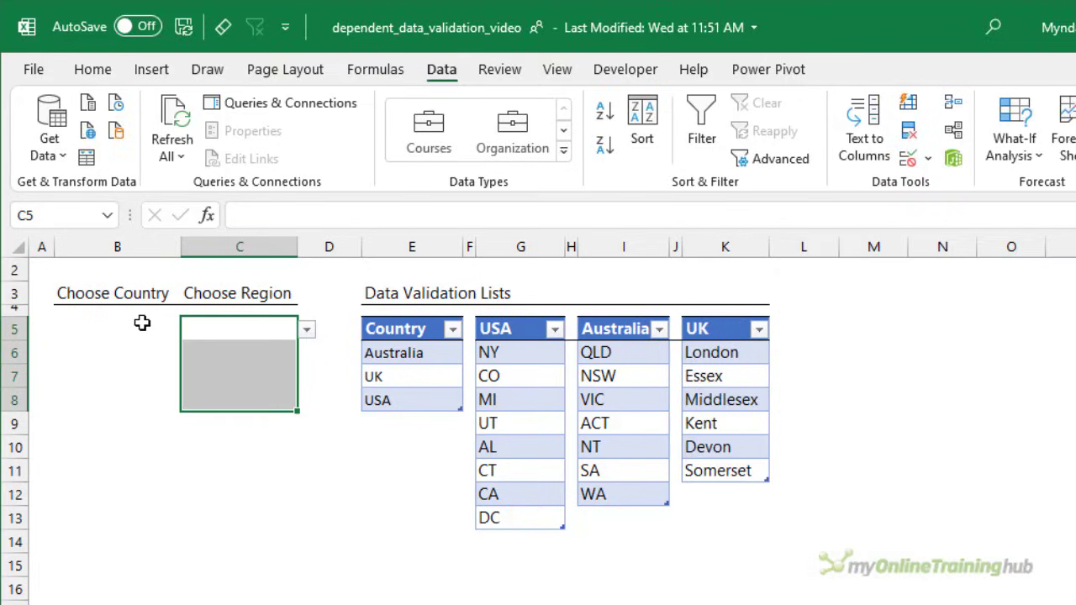
- Choose UK as the country in B5 and Kent as its region in C5 from the drop-down lists
click(145, 323)
click(193, 332)
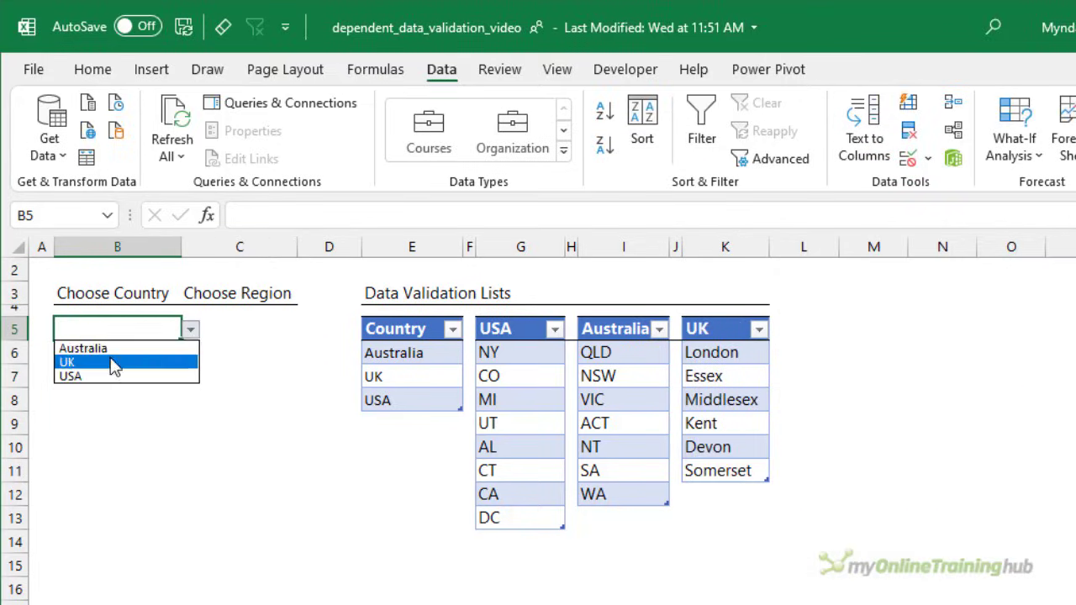
click(115, 368)
click(222, 330)
click(306, 329)
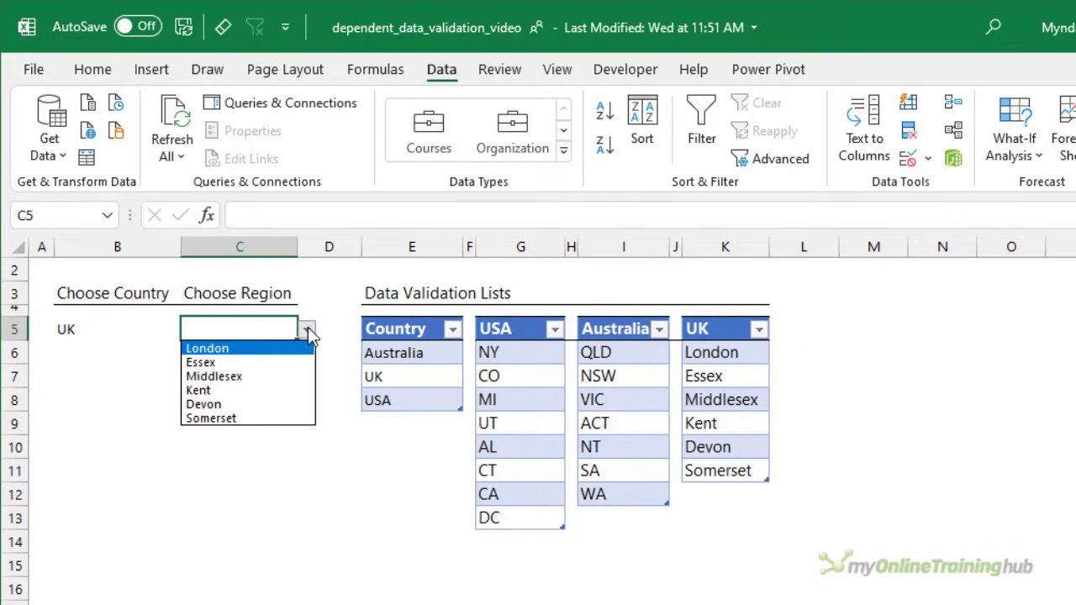
click(284, 395)
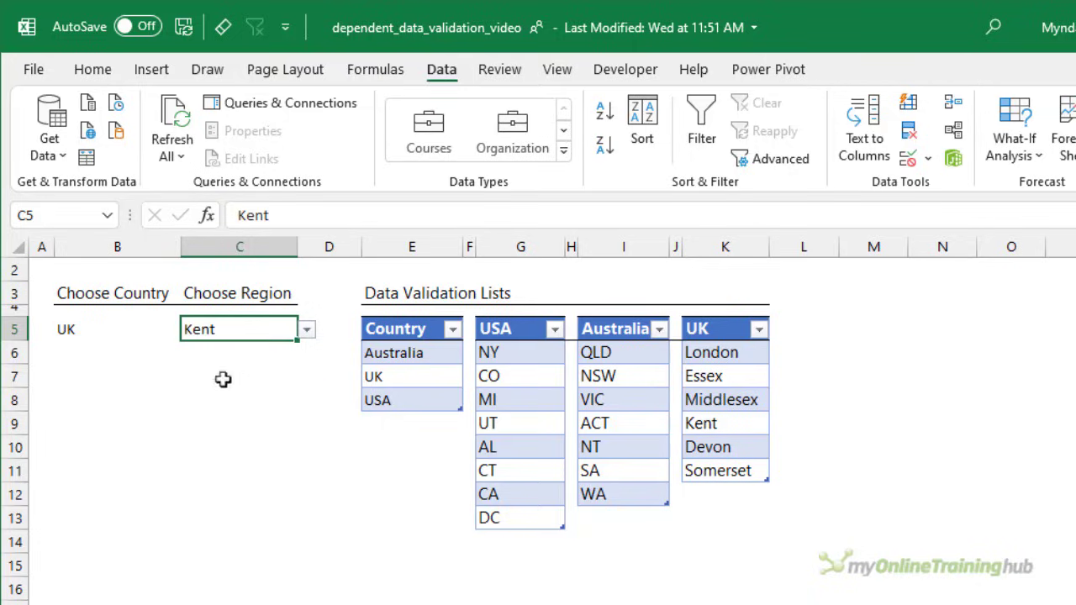
- Choose Australia as the country in B6 and NT as its region in C6 from the drop-down lists
click(146, 359)
click(190, 354)
click(151, 372)
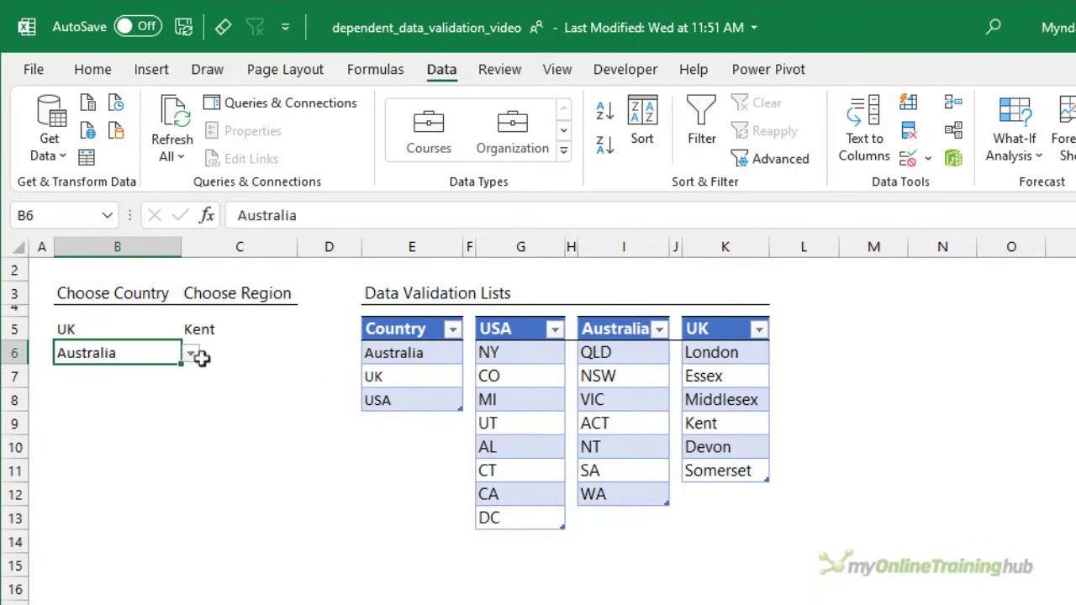
click(236, 352)
click(308, 358)
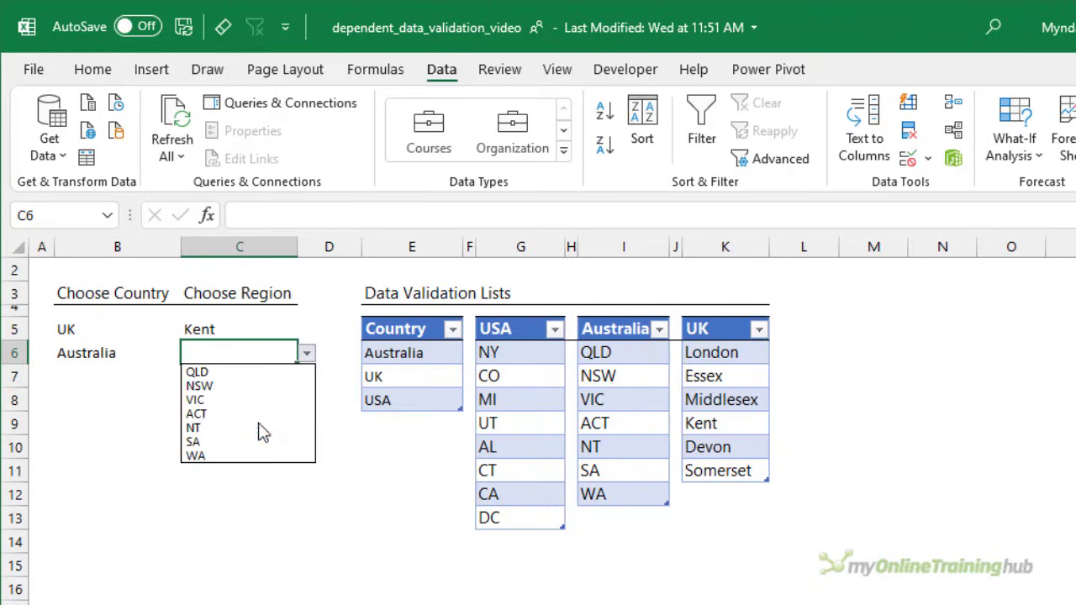
click(262, 426)
- Choose USA as the country in B7 and CT as its region in C7 from the drop-down lists
click(144, 377)
click(191, 378)
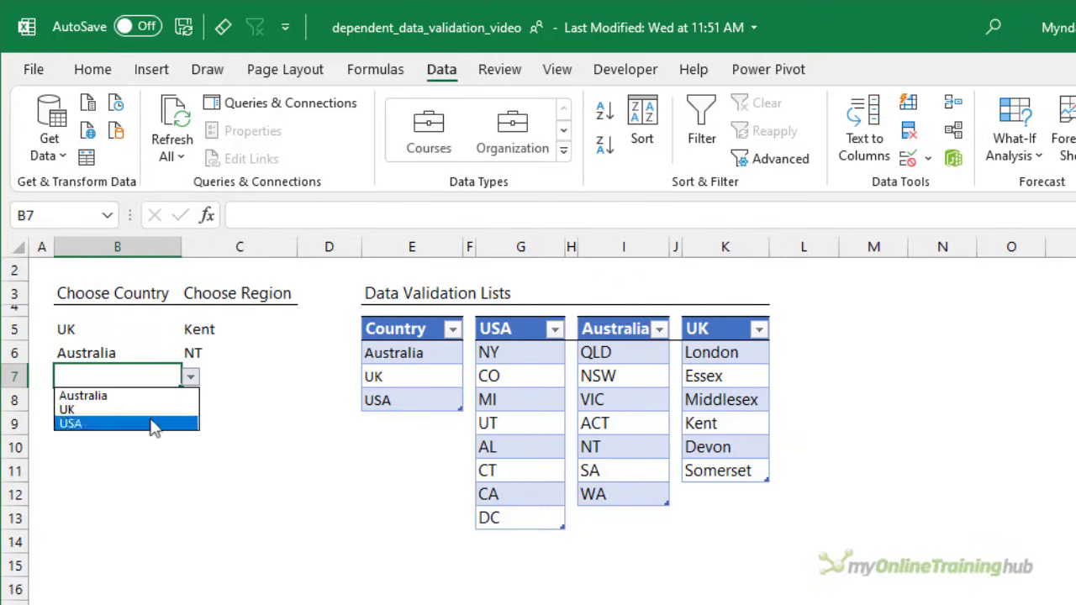
click(157, 426)
click(285, 383)
click(306, 378)
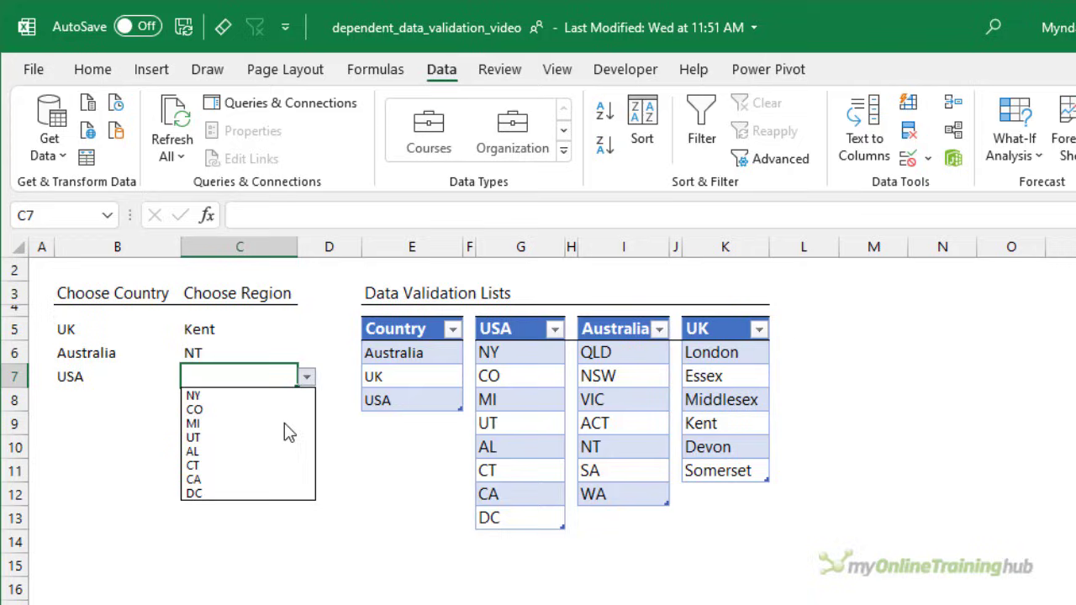
click(271, 468)
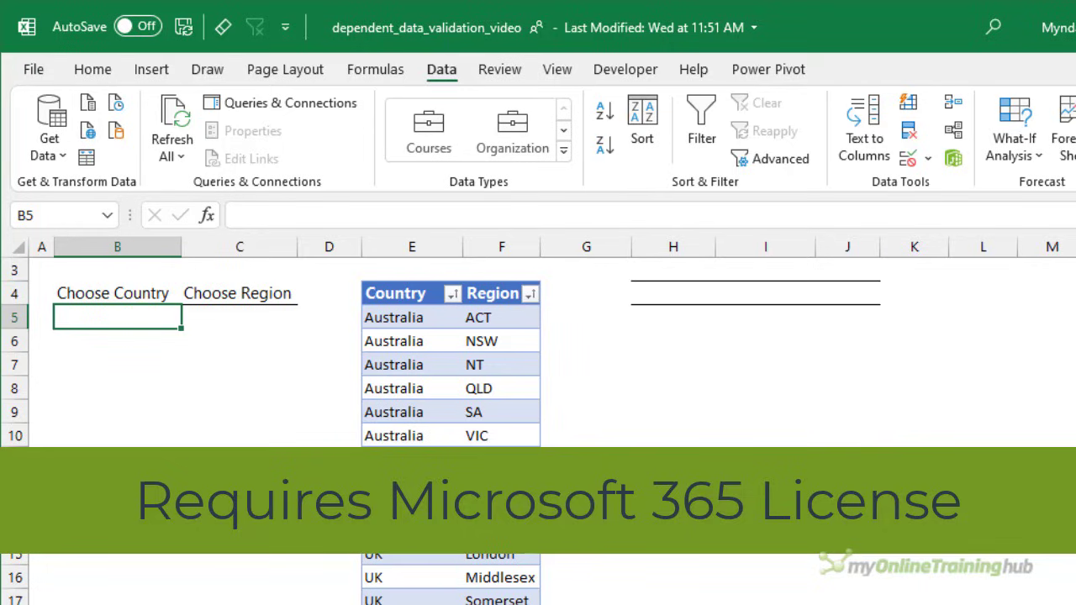
- Check the Country/Region table's name, and begin the formula =UNIQUE(TblRegions[Country]) in cell H4
click(492, 390)
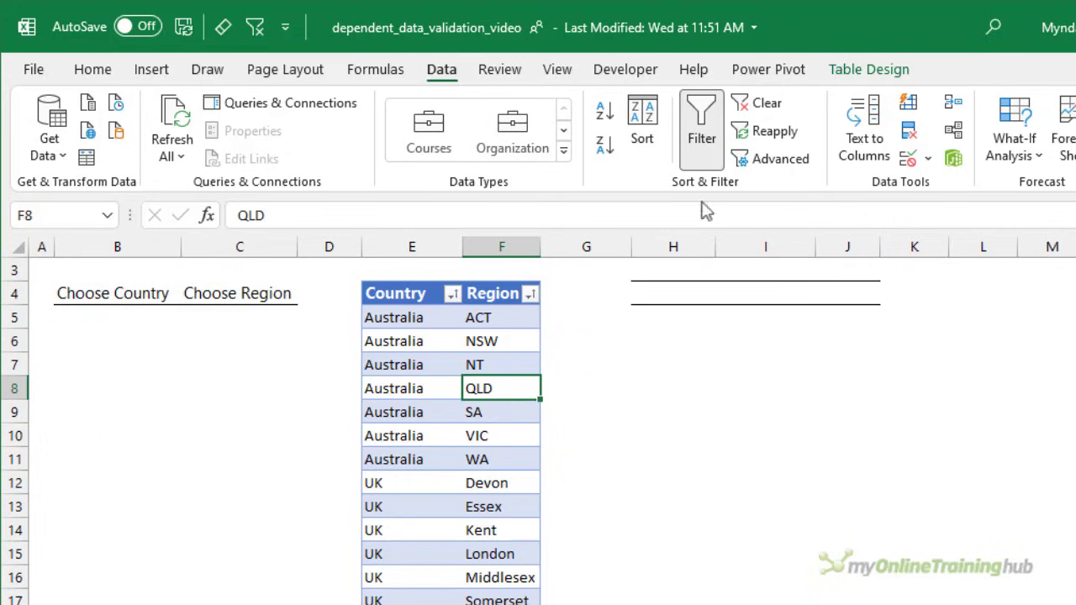
click(864, 59)
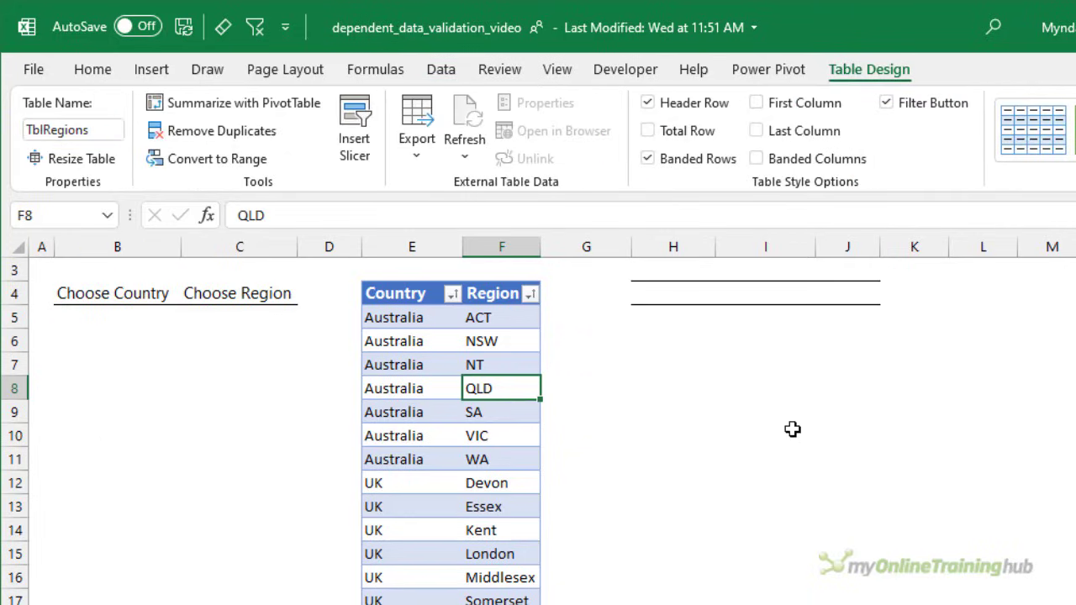
click(667, 307)
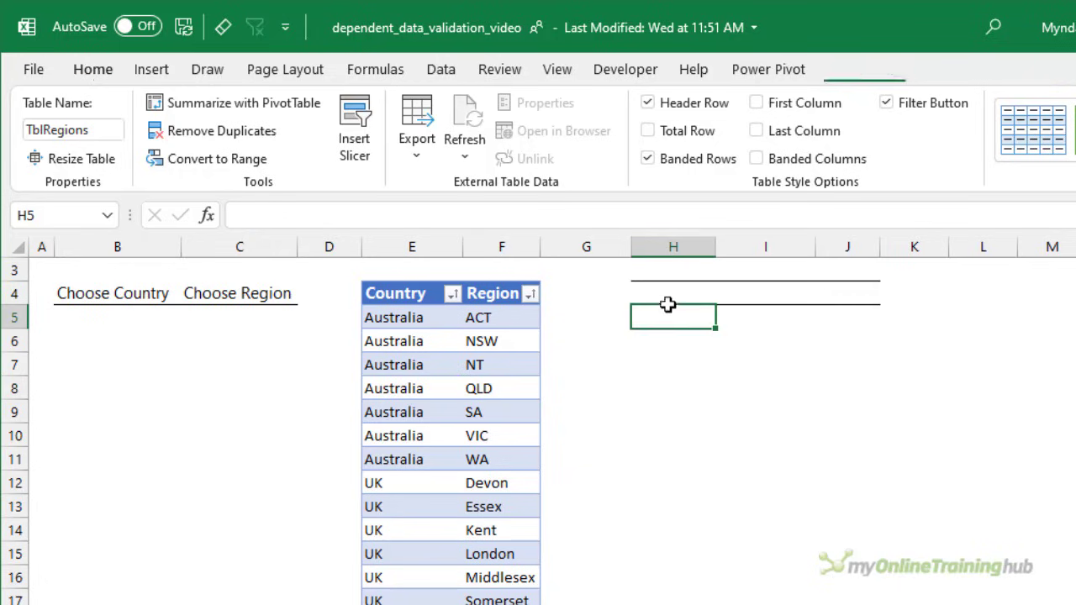
key(Up)
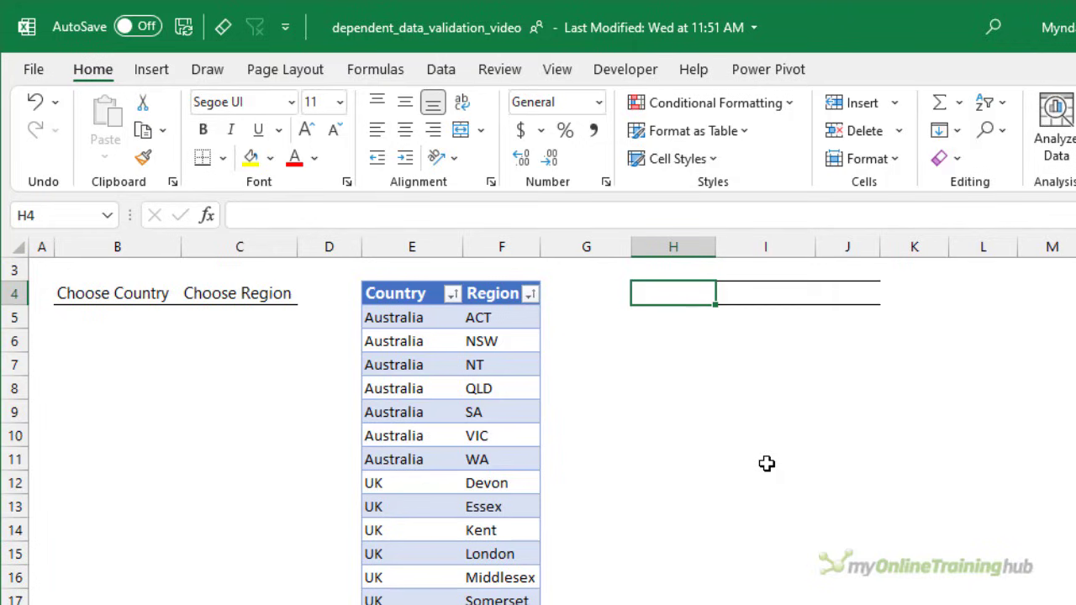
text(=uni)
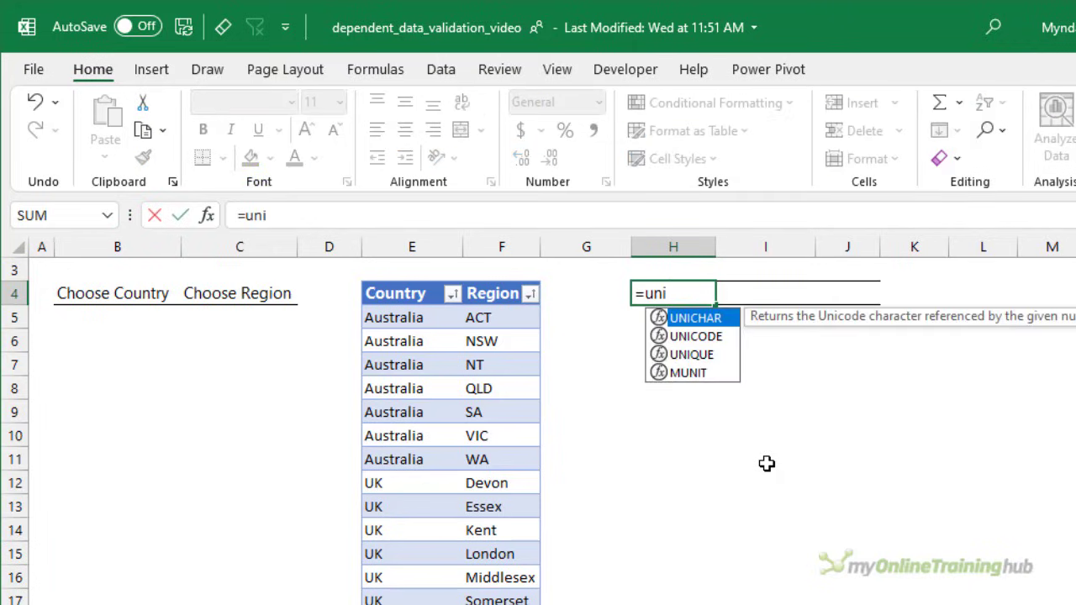
text(q)
key(Tab)
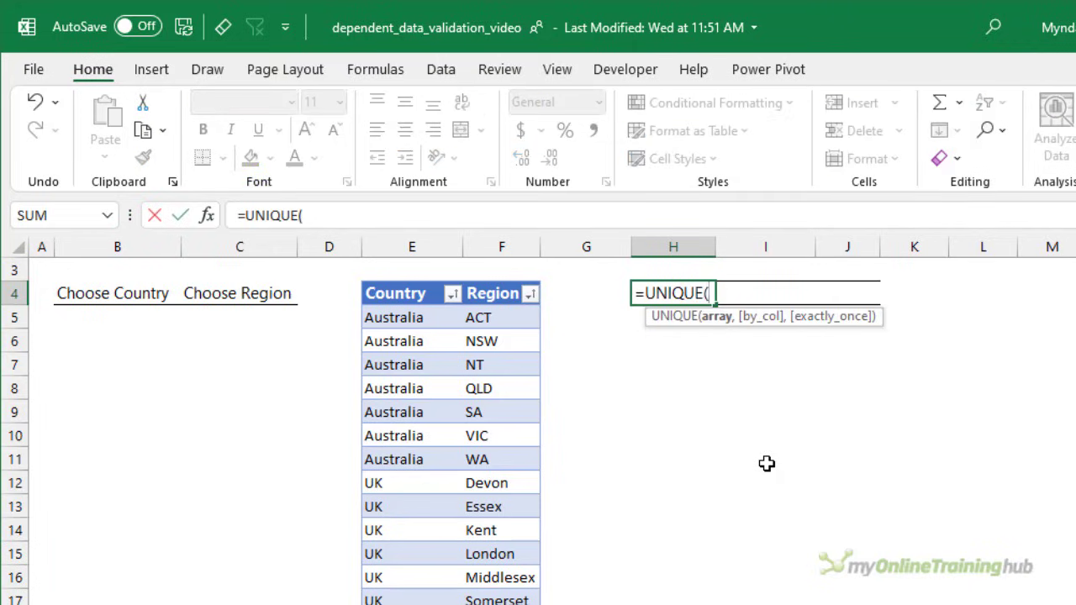
click(444, 294)
text())
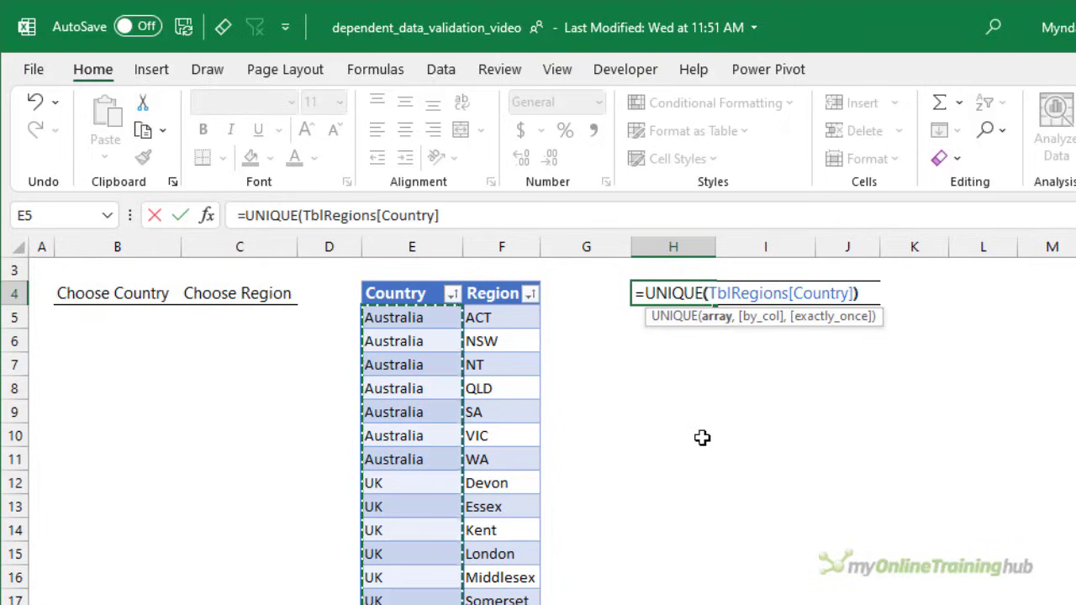
- Wrap the UNIQUE formula in SORT and TRANSPOSE, entering =TRANSPOSE(SORT(UNIQUE(TblRegions[Country]))) in H4
click(648, 292)
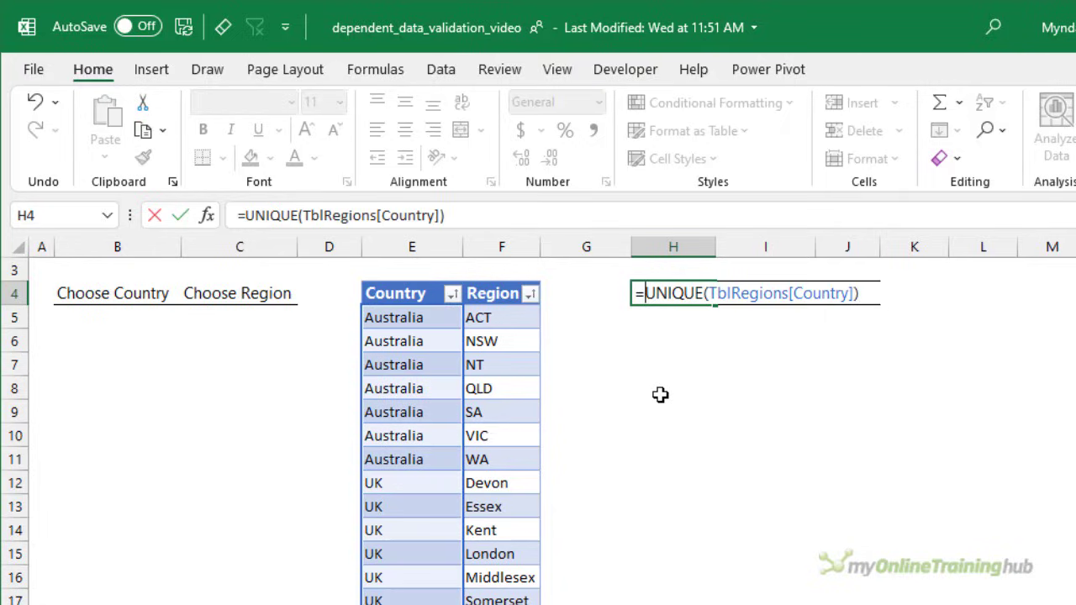
text(sort)
key(Tab)
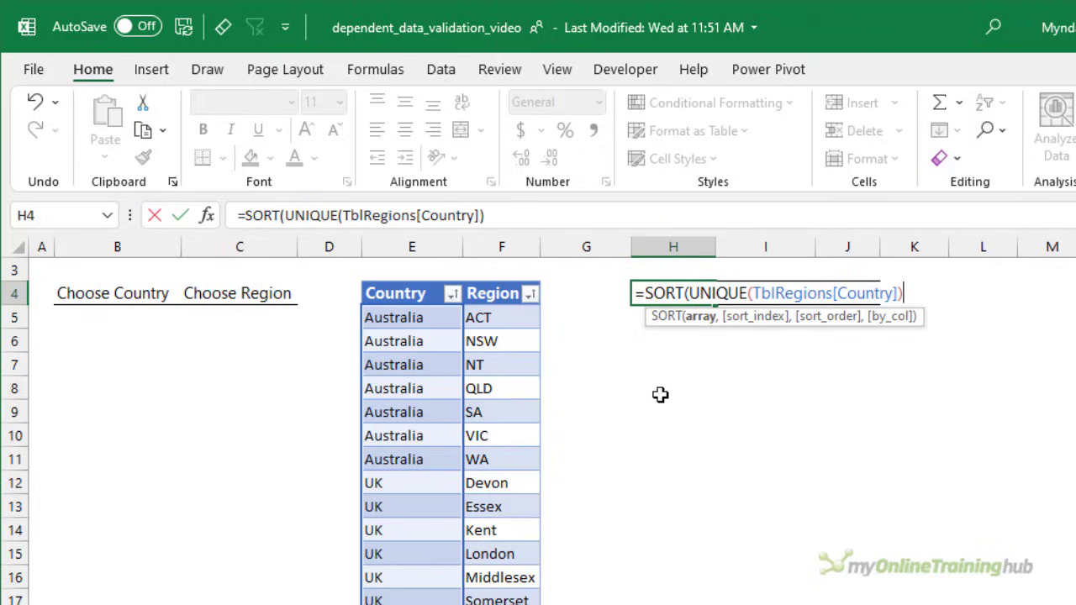
text())
click(645, 292)
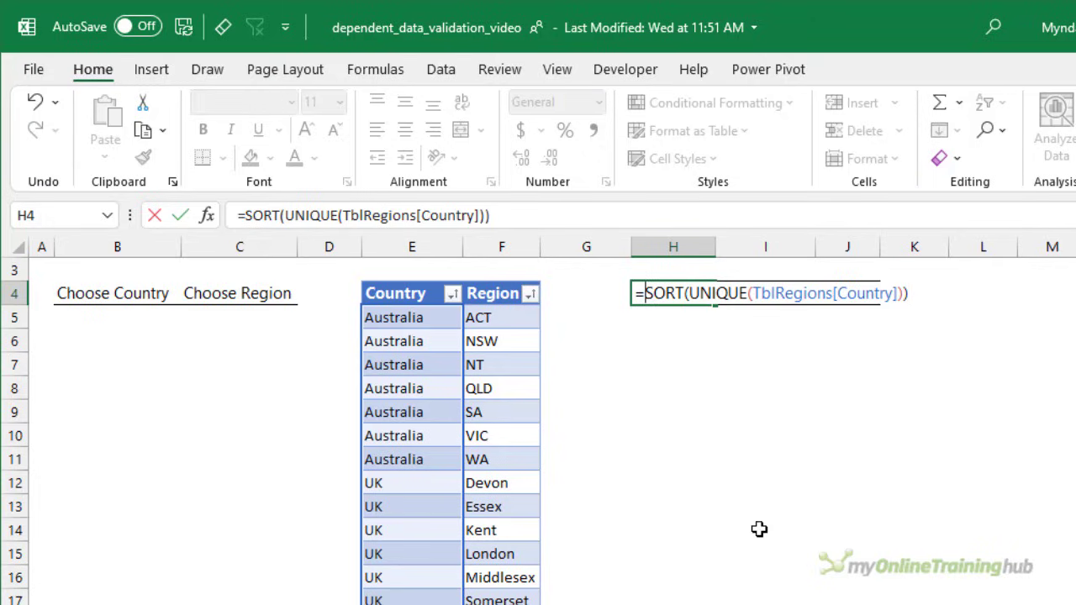
text(tran)
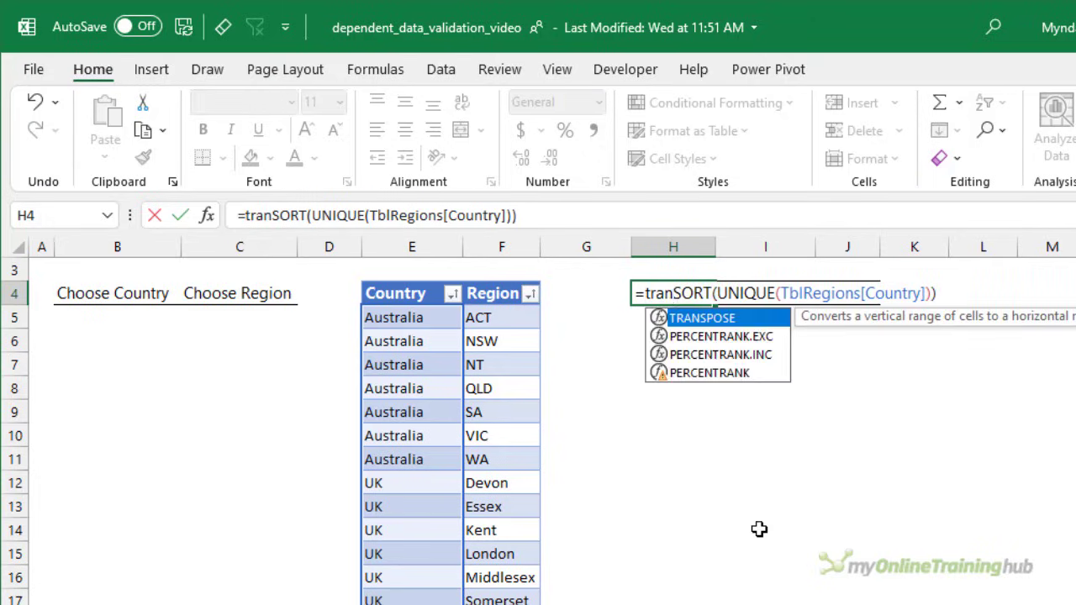
key(Tab)
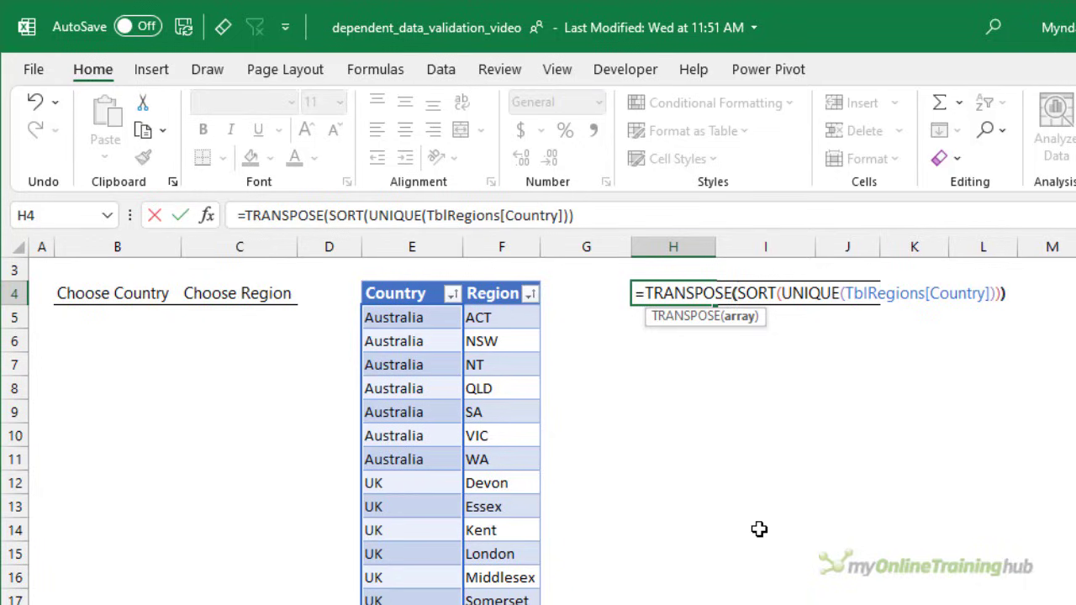
key(End)
text())
key(Return)
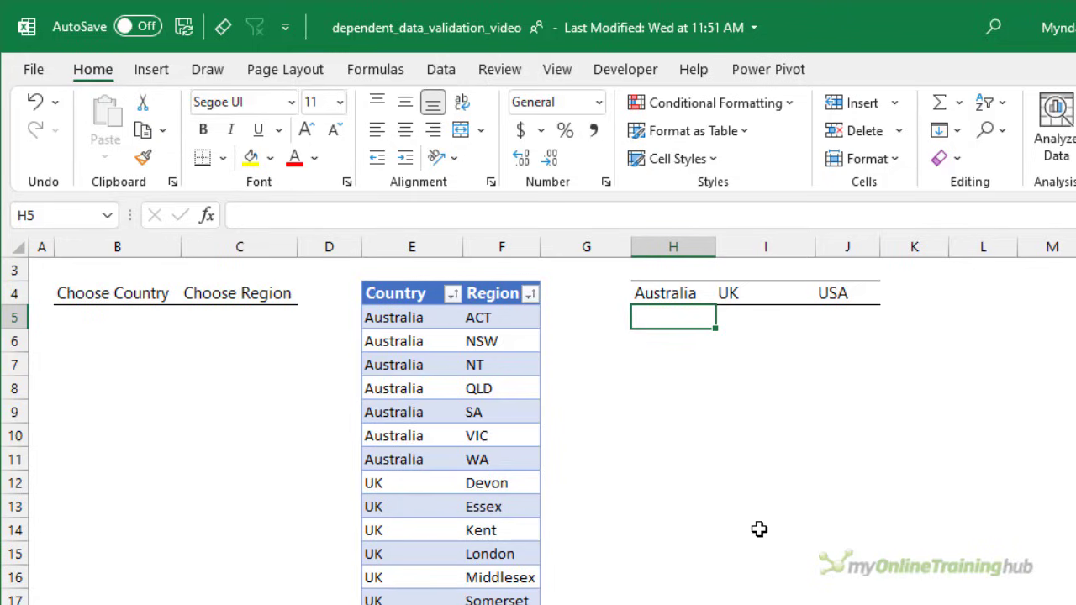
- Compare the table's country entries with the spilled country headings in row 4, including the empty cell K4 beside them
drag(408, 337, 410, 445)
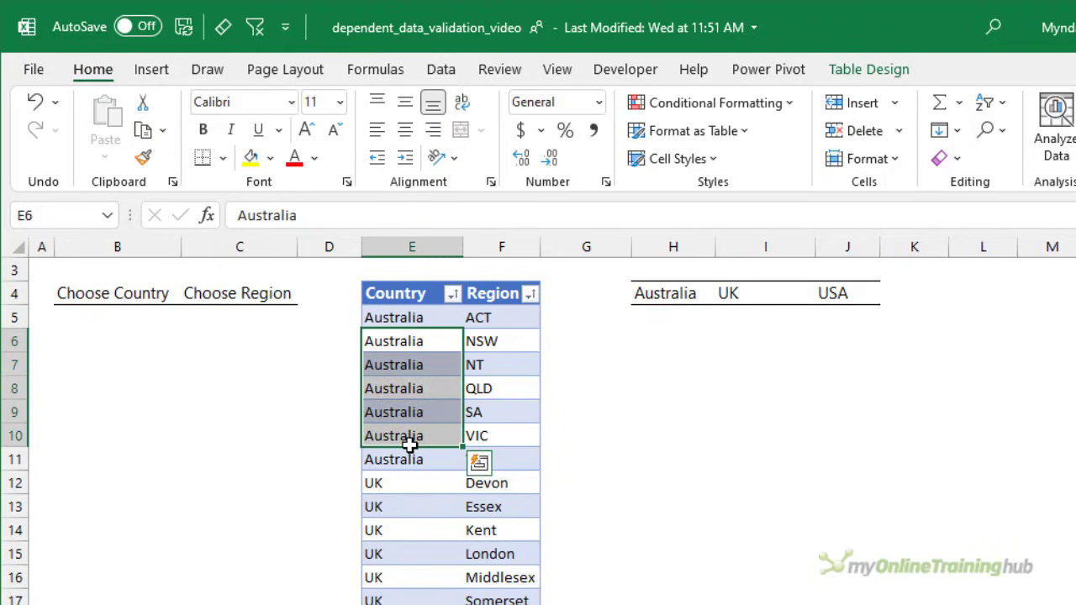
click(653, 296)
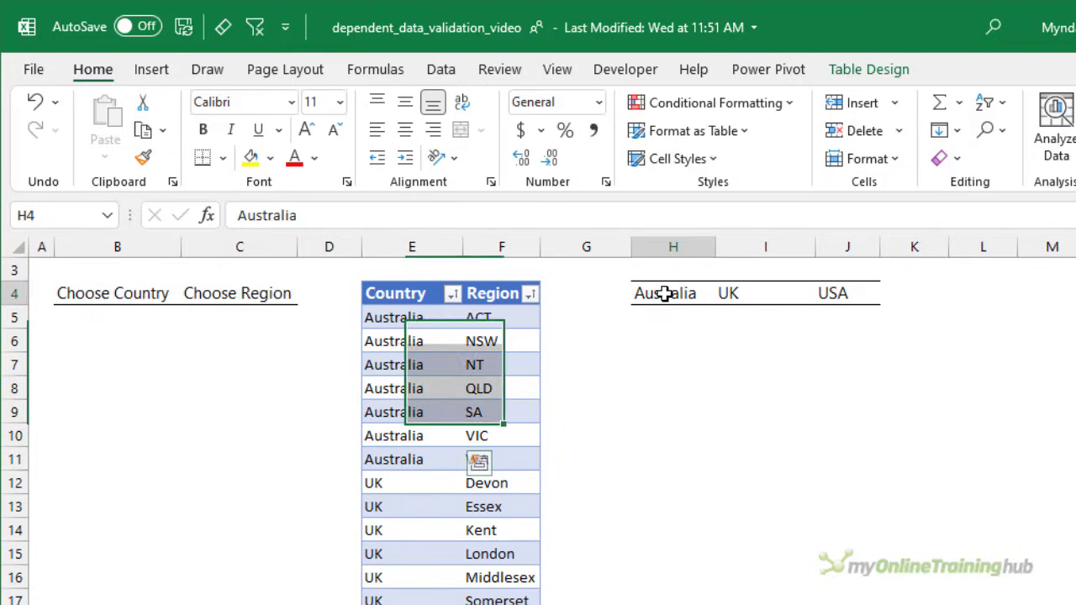
click(901, 292)
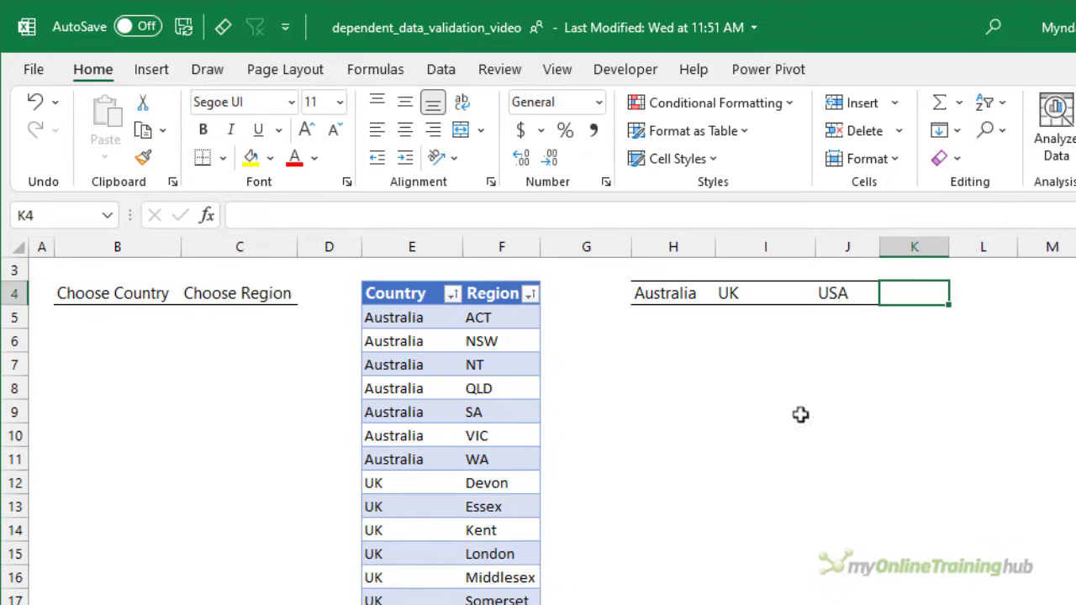
click(676, 317)
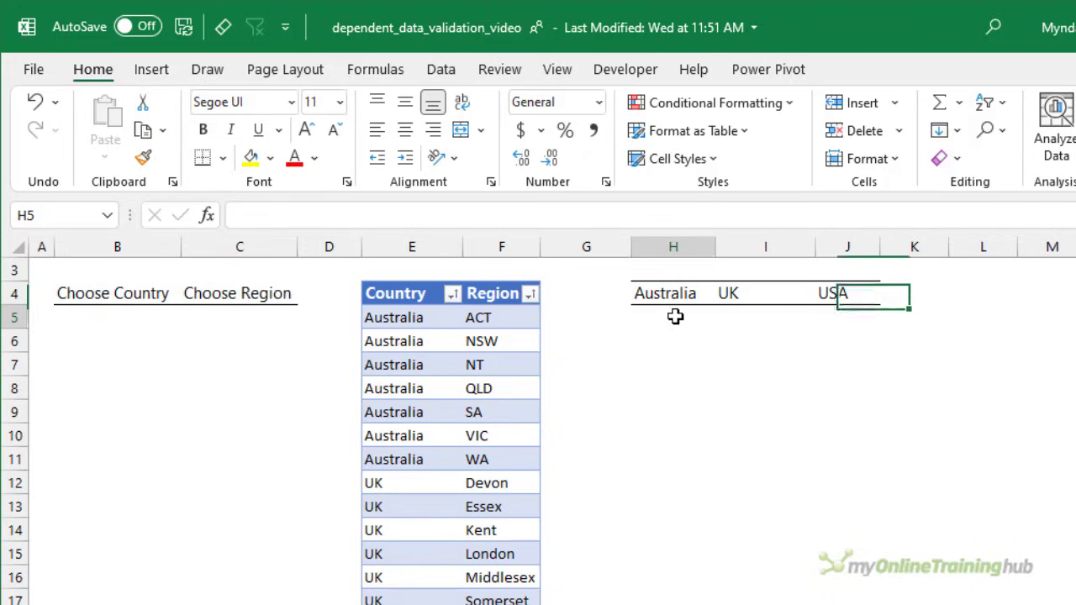
- Start a data validation rule for the Choose Country cells B5:B8 that allows a List
click(138, 311)
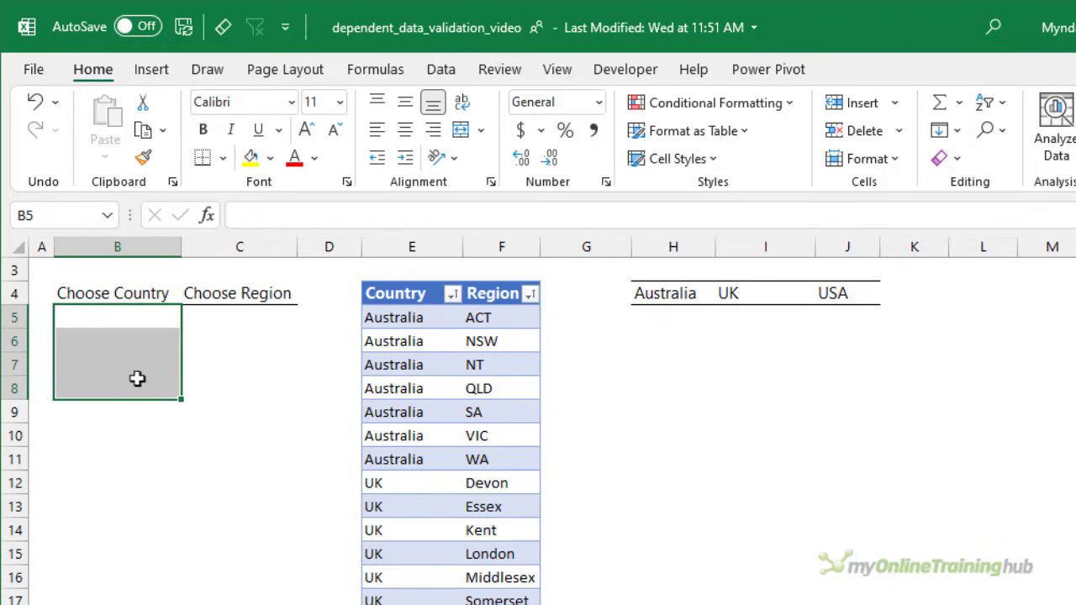
click(440, 71)
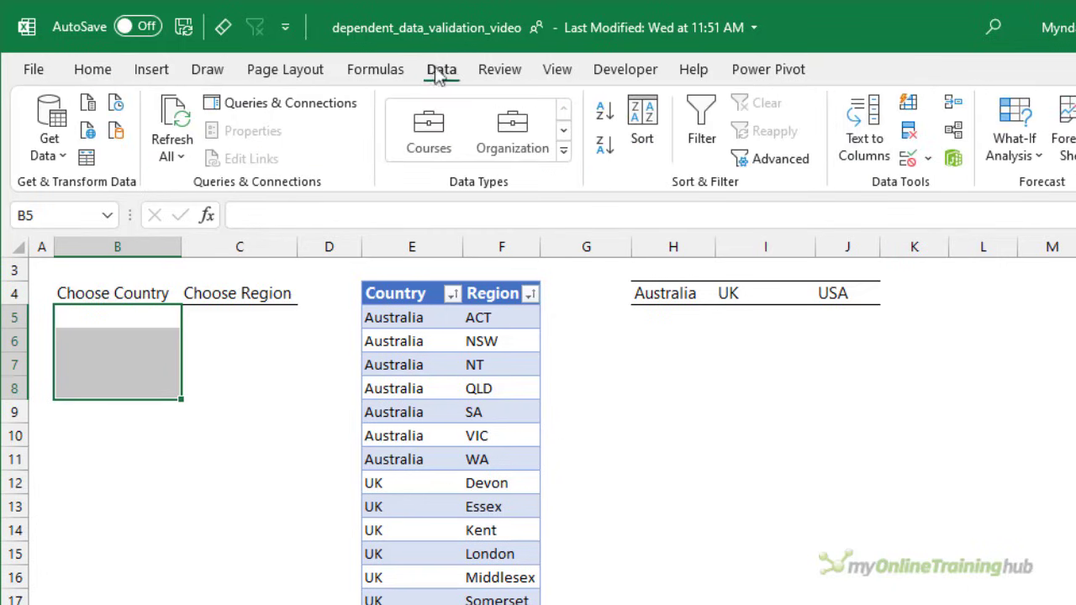
click(908, 156)
click(881, 367)
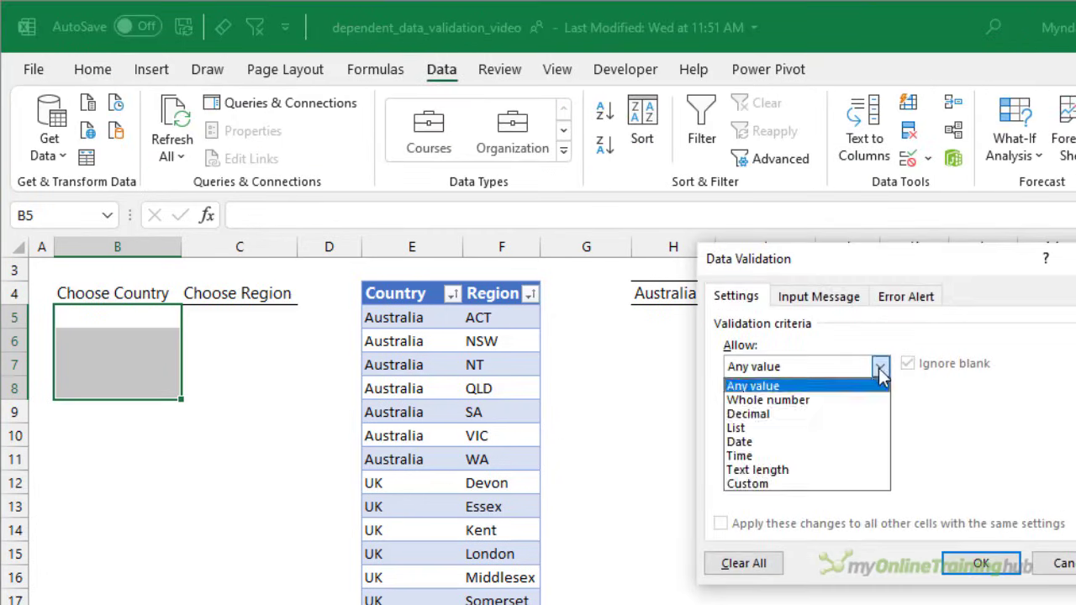
click(829, 426)
- Set the country list's source to the spilled range =$H$4# and apply the validation rule
click(833, 454)
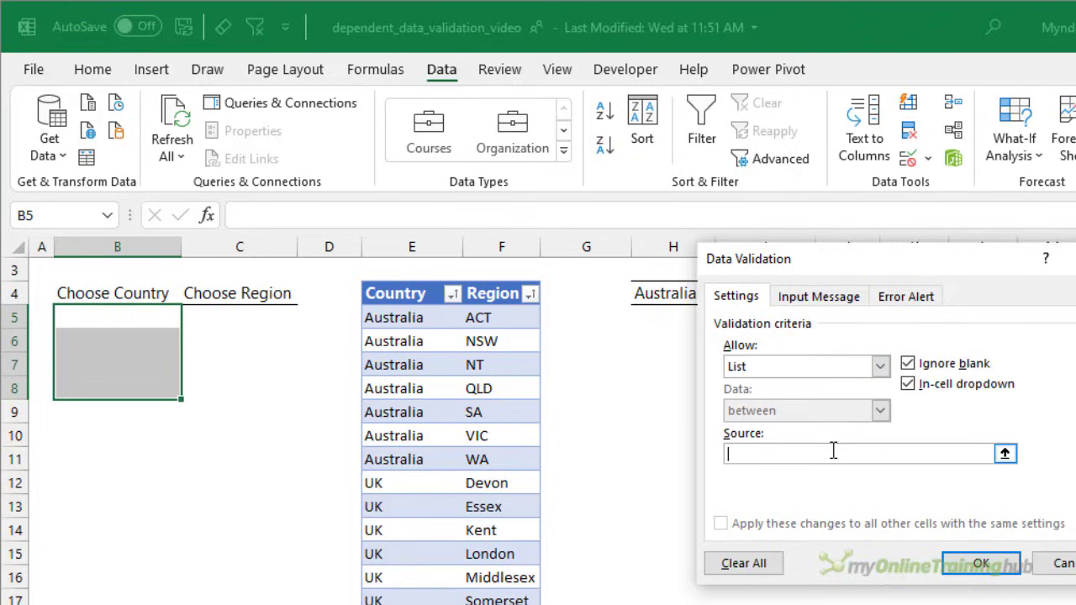
click(680, 294)
drag(793, 259, 910, 350)
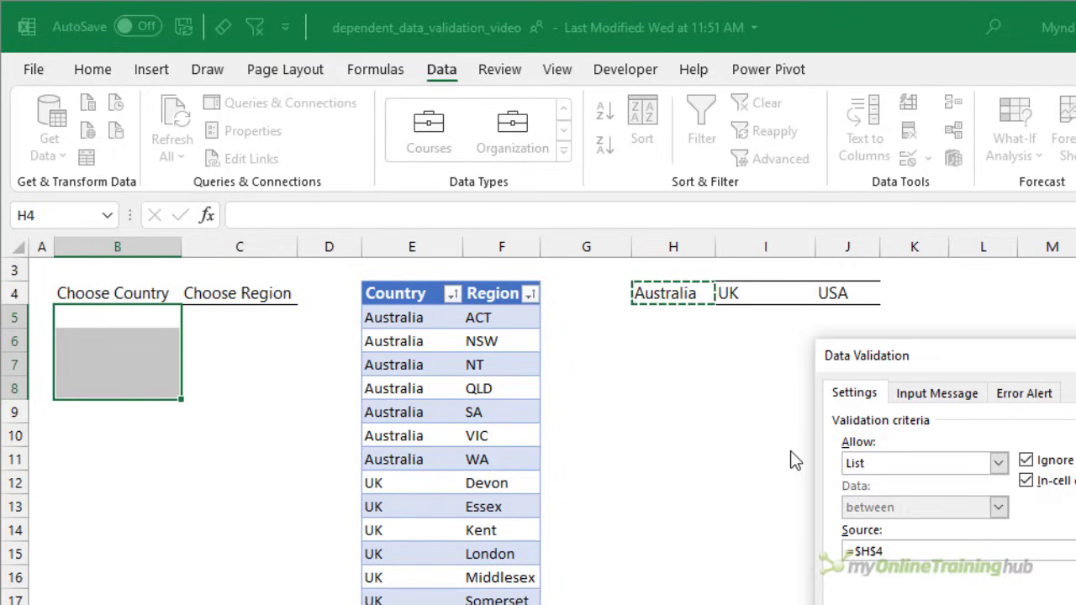
click(902, 552)
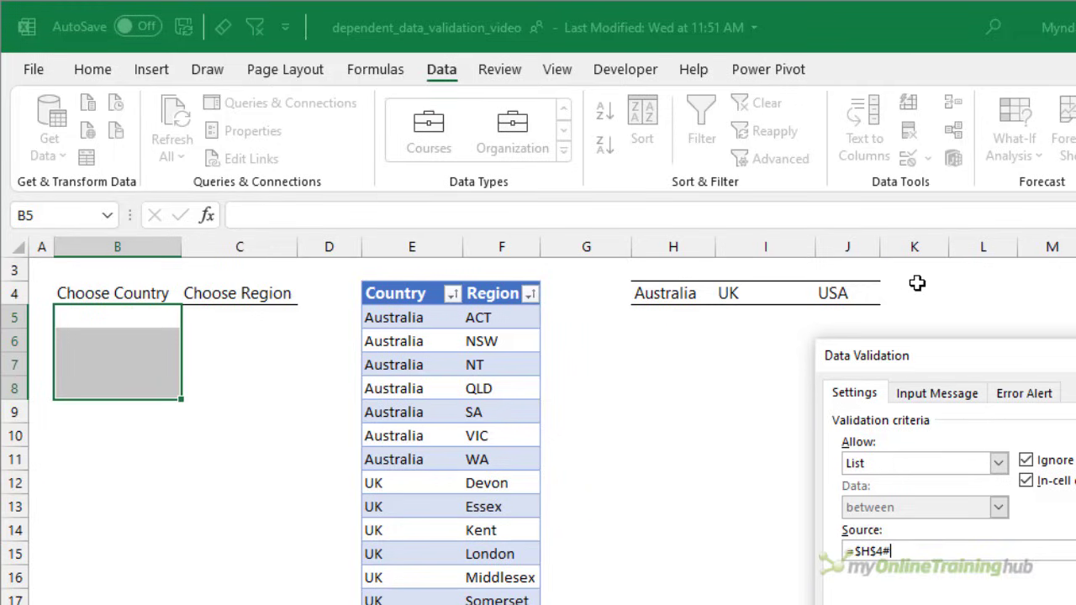
drag(913, 549, 847, 551)
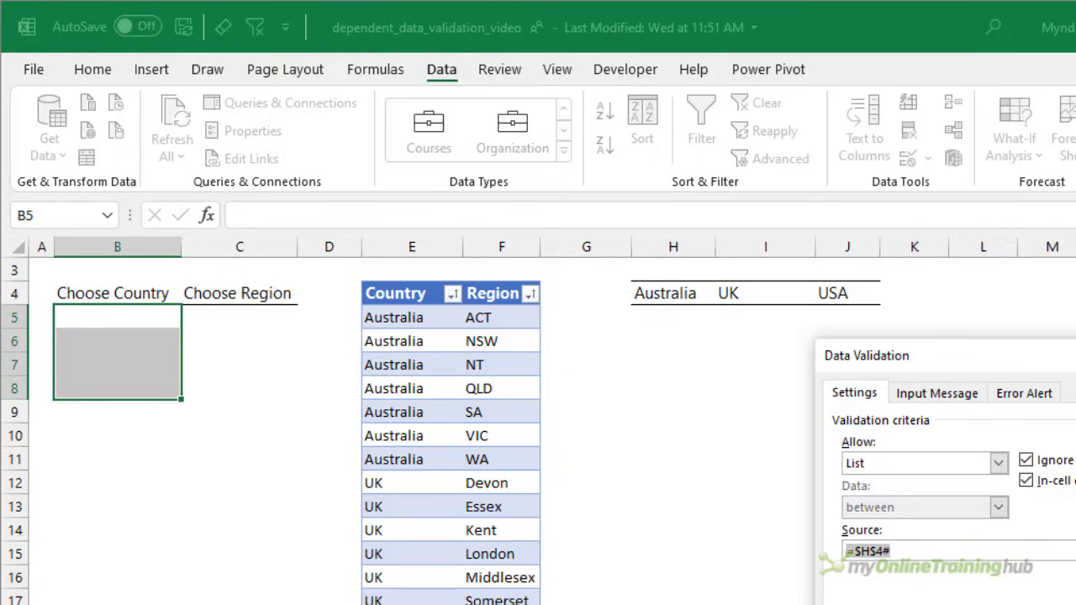
key(Return)
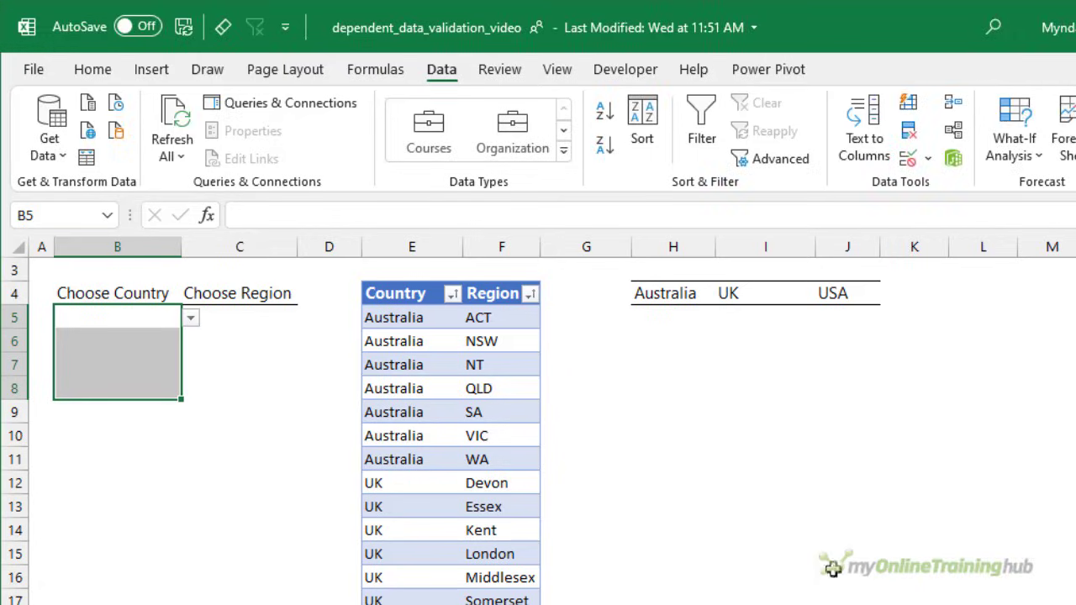
- Choose UK from the country drop-down in B5 and move on to the Choose Region cell C5
click(175, 322)
click(191, 318)
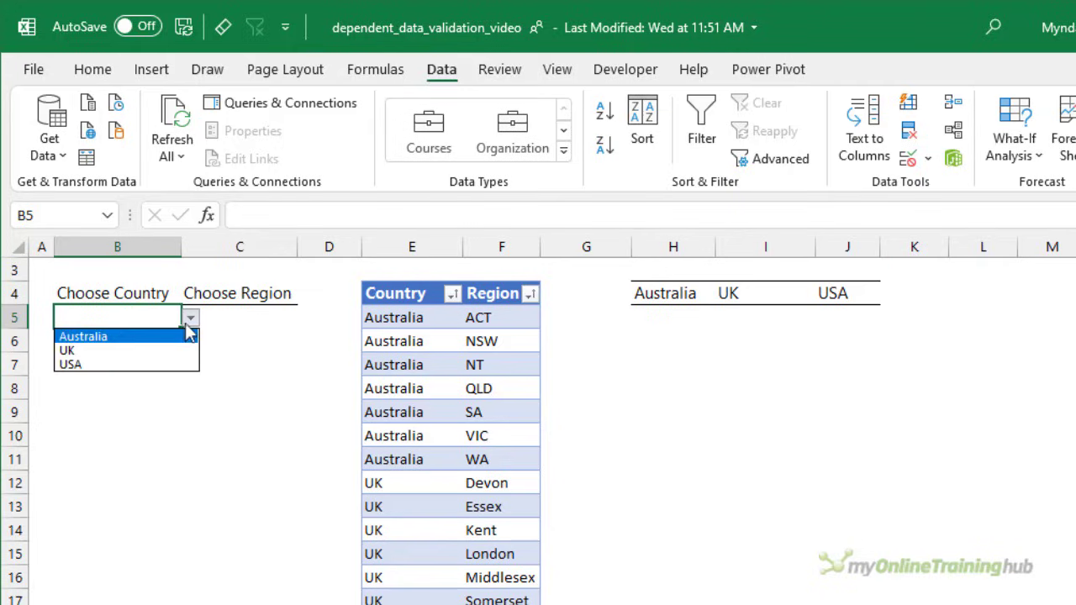
click(159, 351)
click(251, 315)
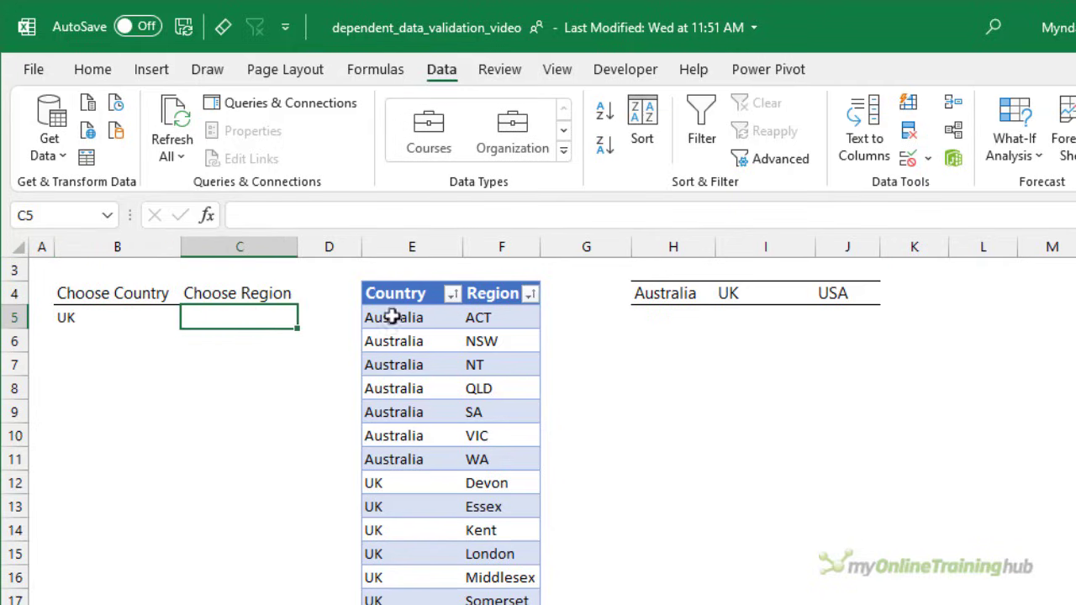
- Write a FILTER formula in H5 that returns TblRegions[Region] where TblRegions[Country] equals the country heading in H4
click(665, 317)
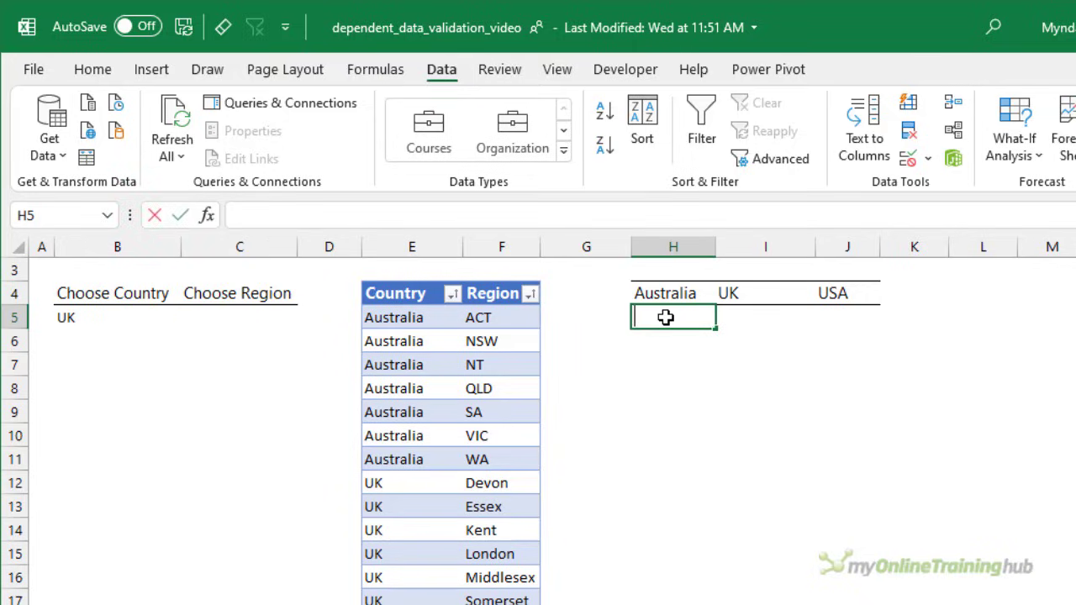
text(=)
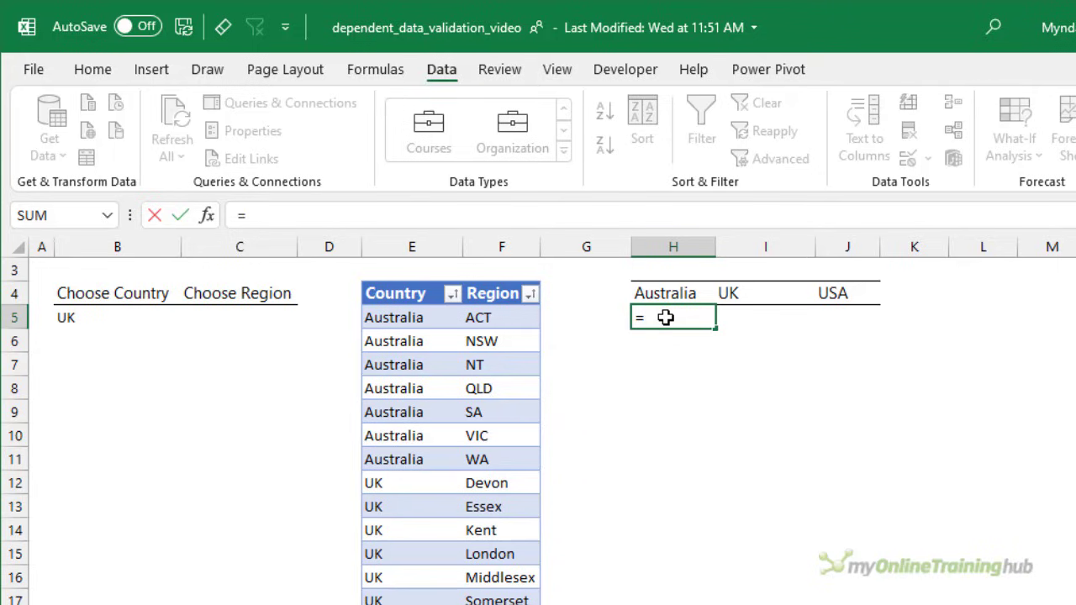
key(Escape)
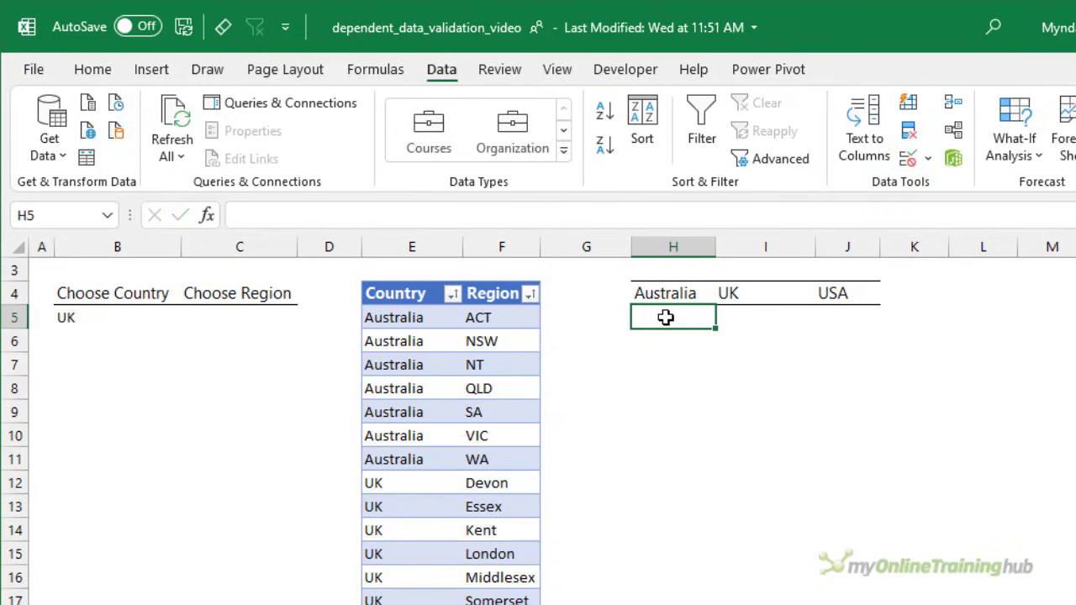
text(=filt)
key(Tab)
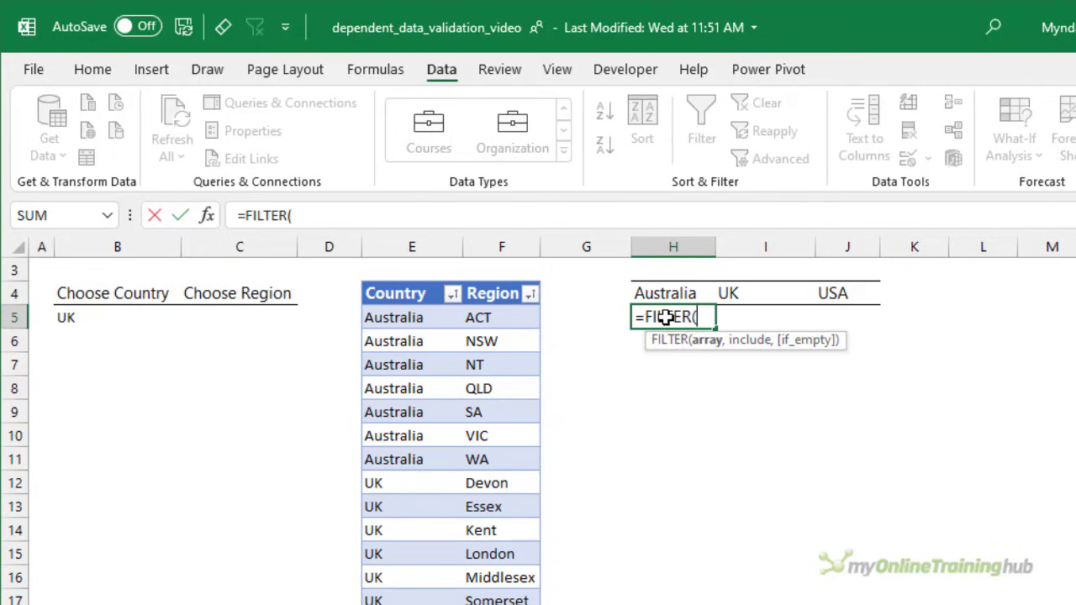
click(511, 277)
text(,)
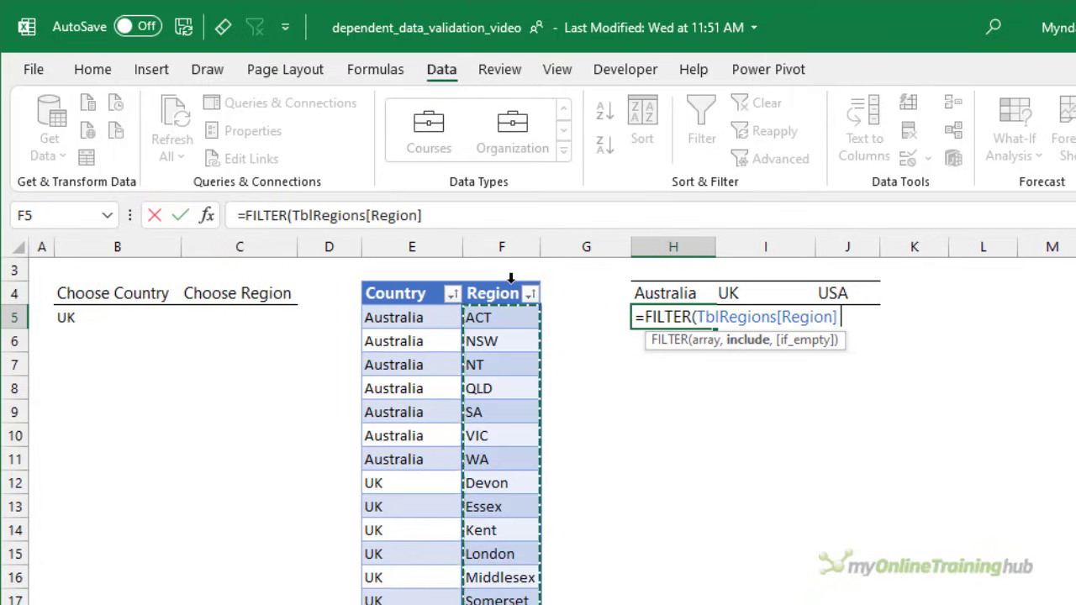
drag(429, 279, 421, 289)
text(=)
click(682, 292)
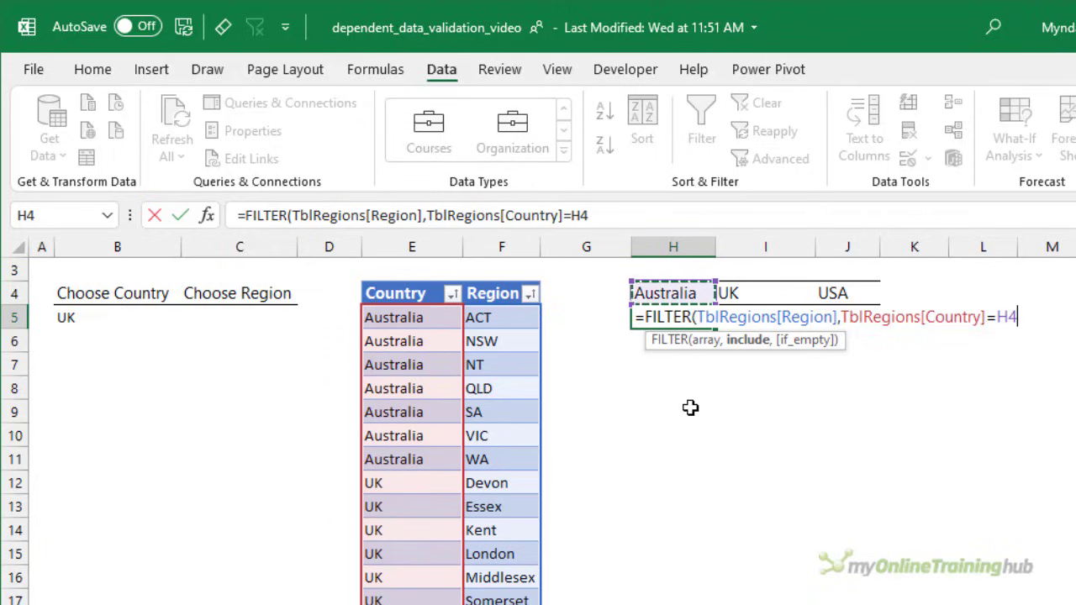
text())
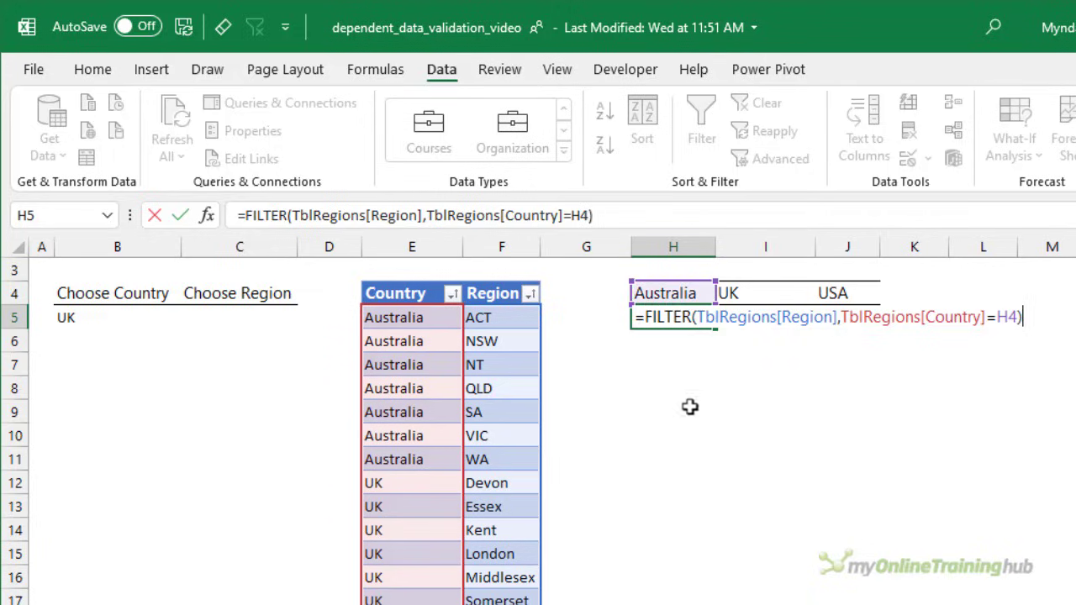
- Wrap the H5 formula in SORT and enter it as =SORT(FILTER(TblRegions[Region],TblRegions[Country]=H4))
click(640, 316)
text(sort)
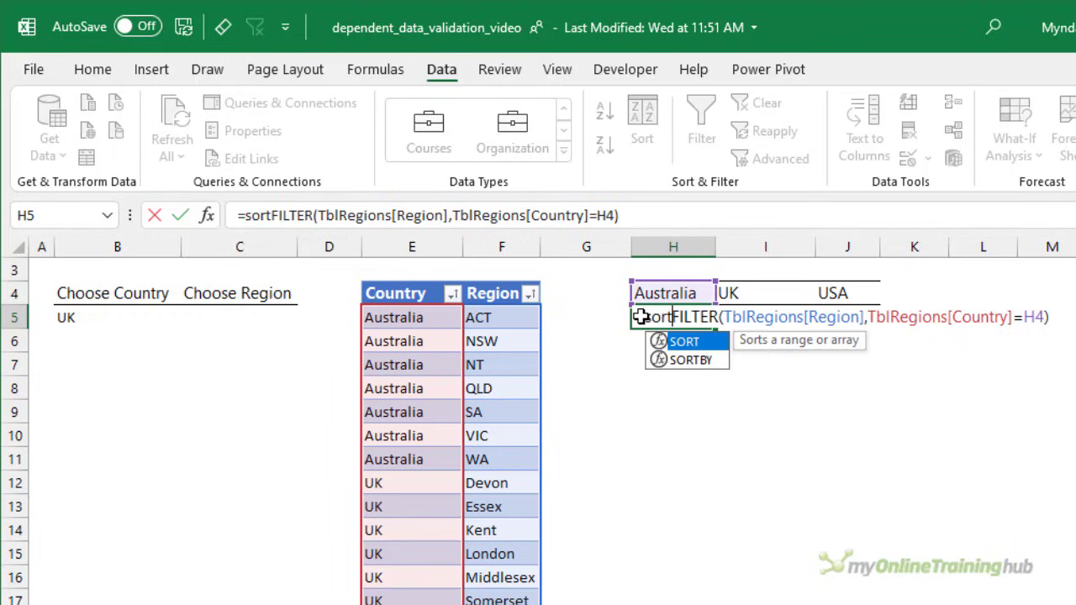
key(Tab)
text())
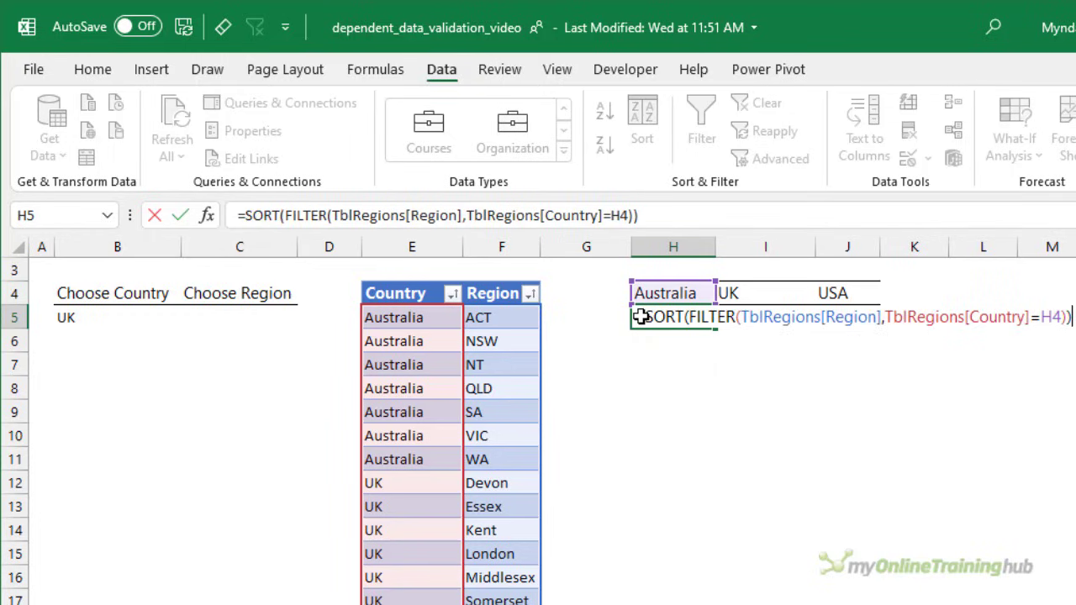
key(Return)
- Copy the region formula from H5 to I5:J5, under the UK and USA headings
click(653, 316)
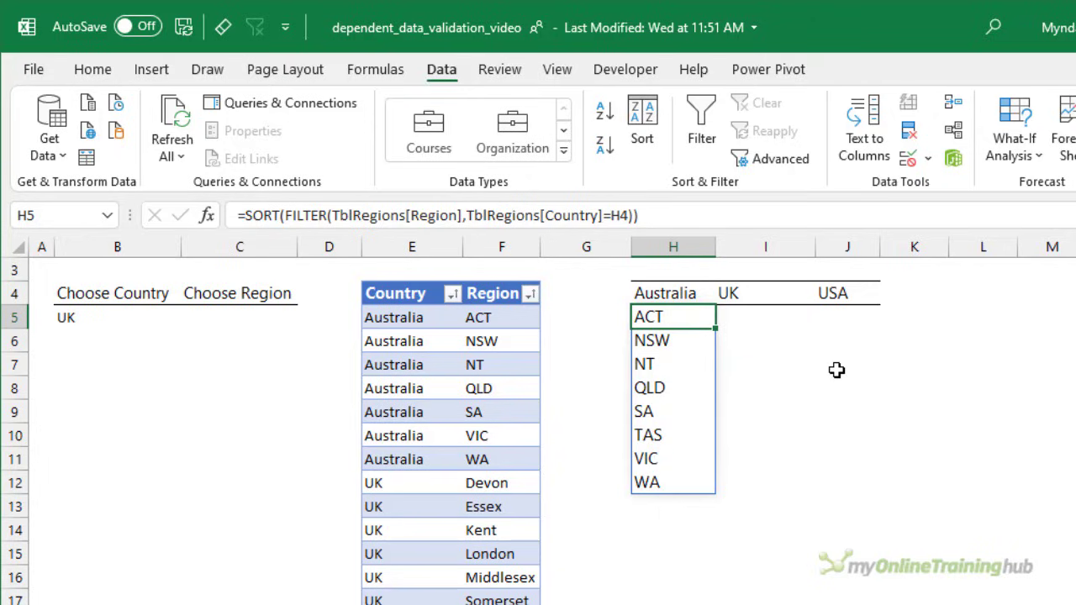
key(ctrl+c)
drag(748, 316, 833, 319)
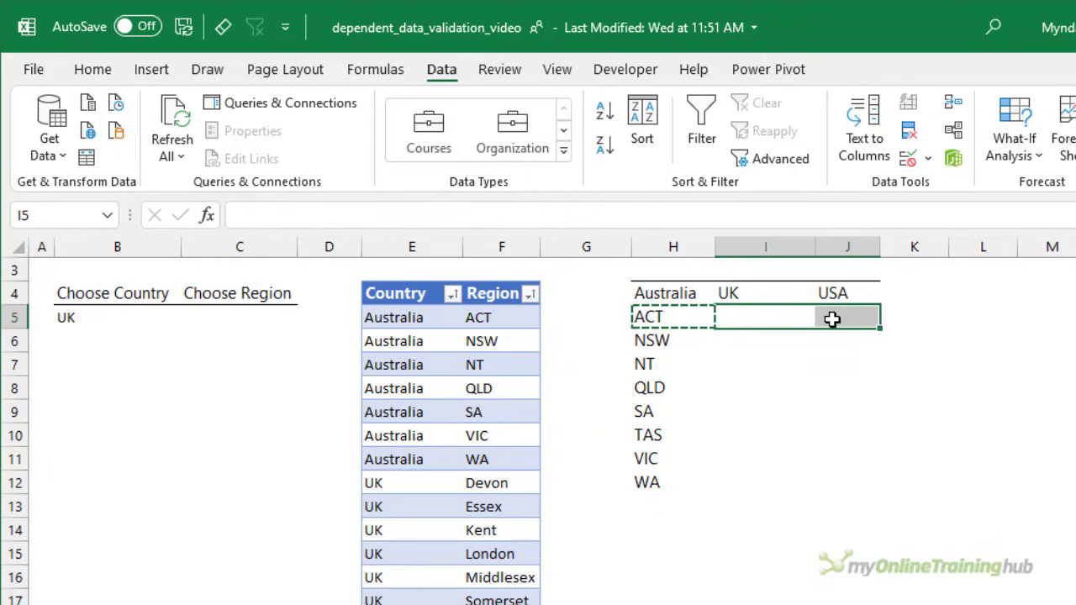
key(ctrl+v)
click(772, 454)
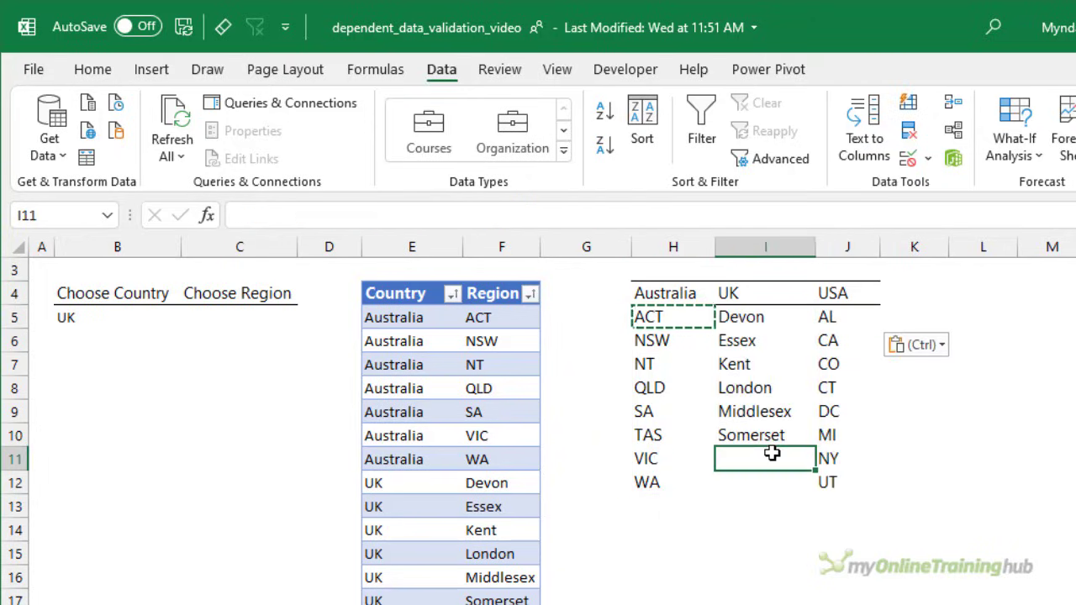
key(Escape)
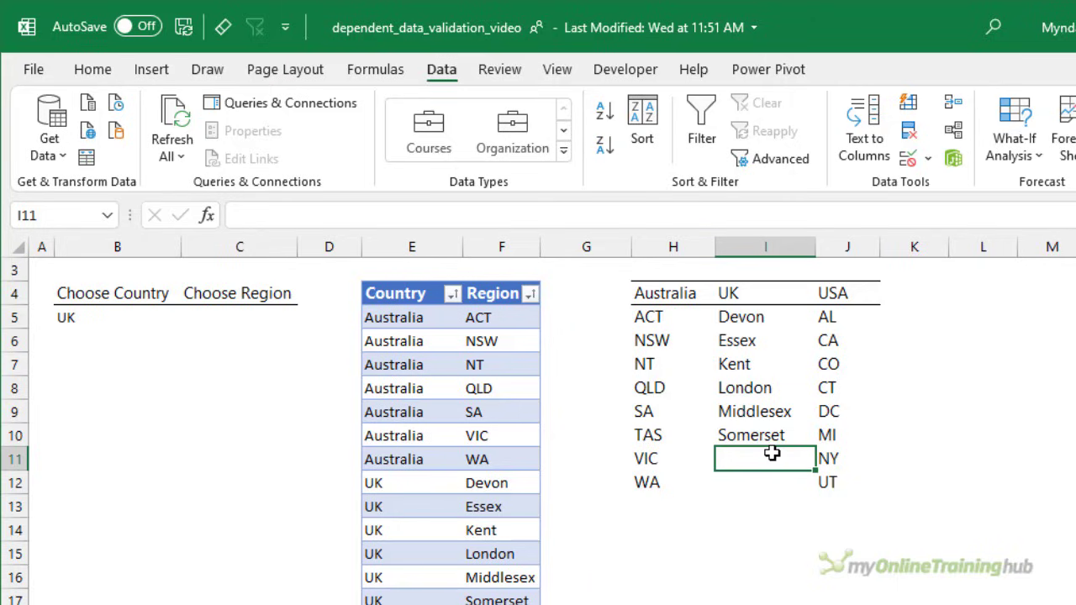
- Examine the relative H4 reference in the formula of H5 without changing it
click(673, 319)
double_click(626, 216)
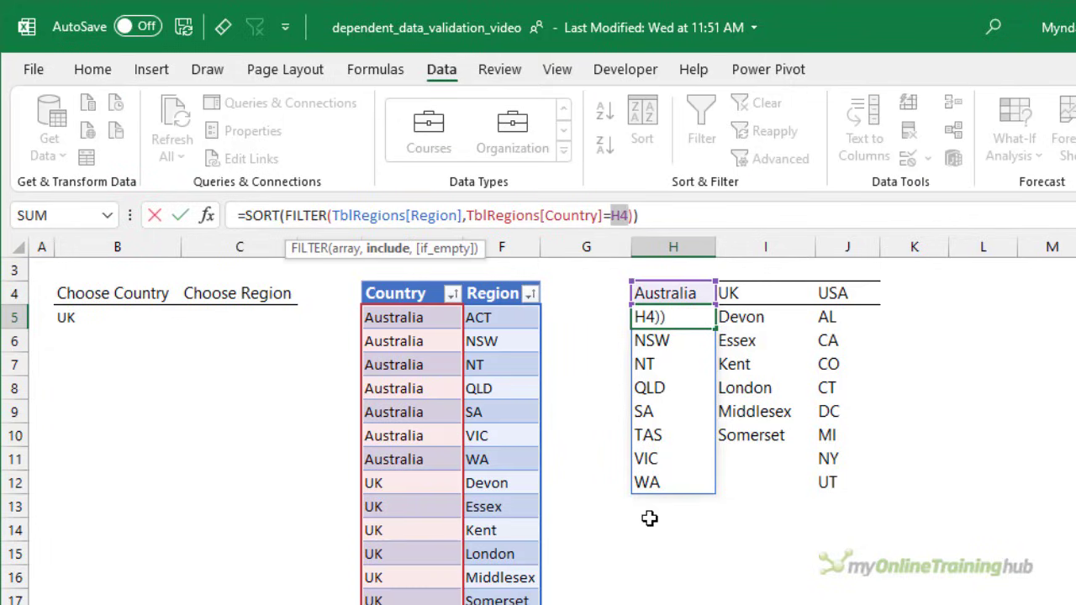
key(Escape)
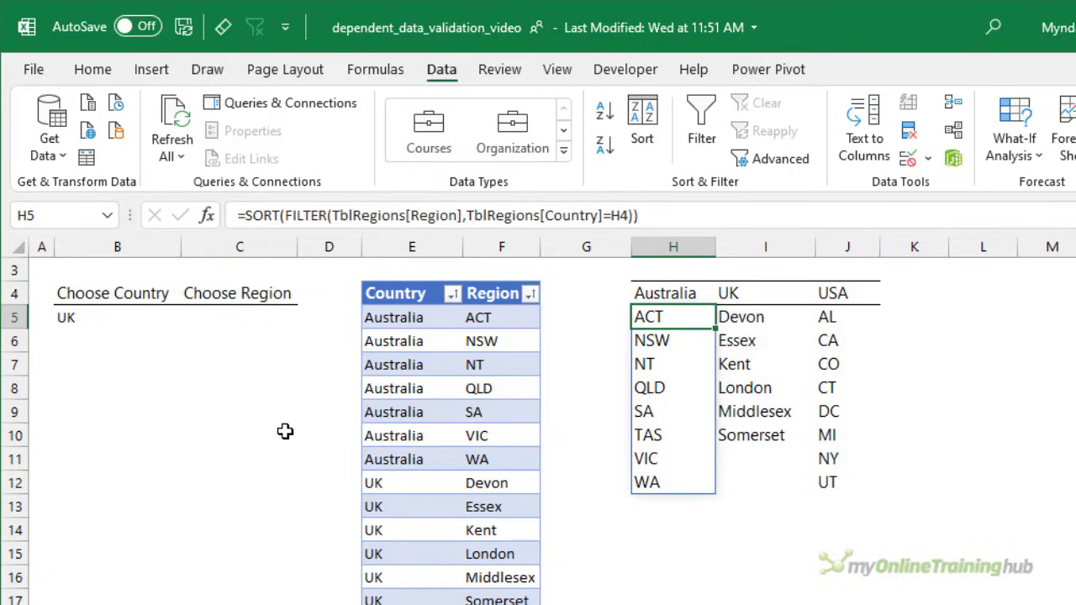
- Start a data validation rule for the Choose Region cells C5:C8 that allows a List
drag(232, 320, 232, 384)
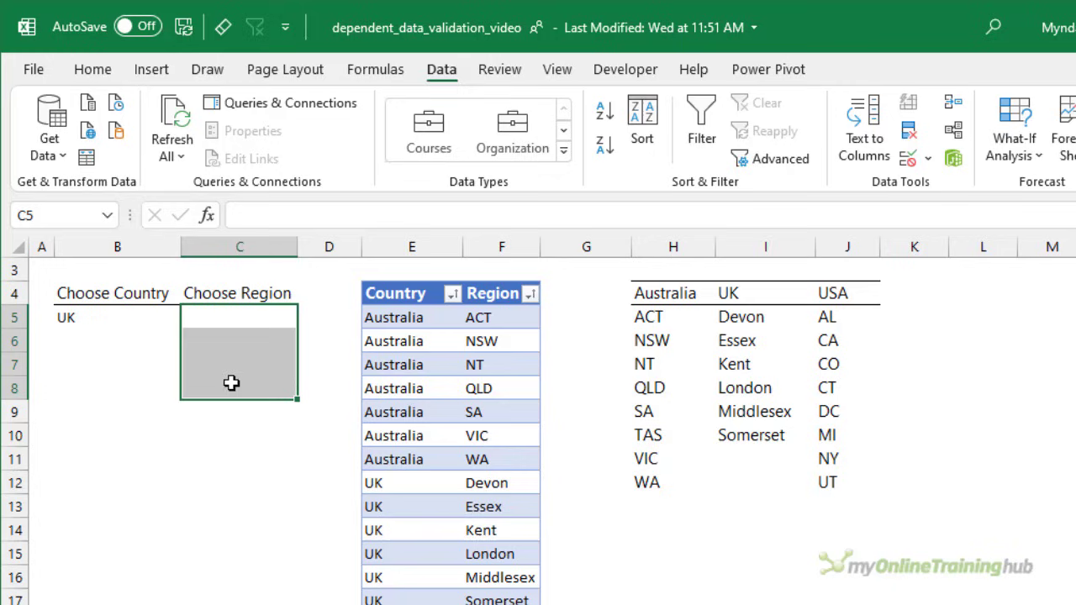
click(908, 159)
click(998, 464)
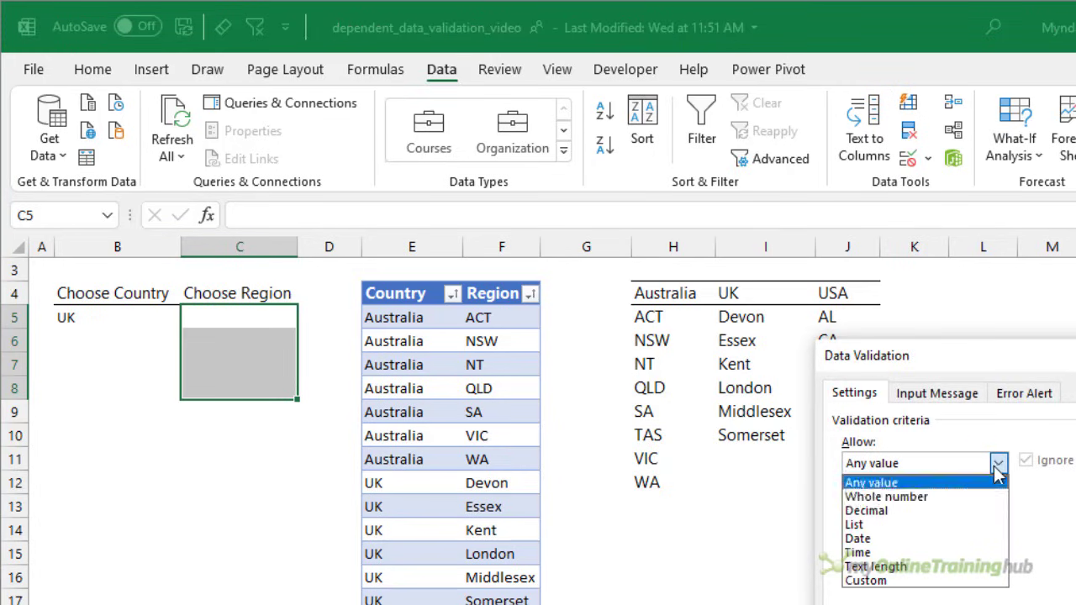
click(925, 519)
- Set the region list's source to =XLOOKUP($B5,$H$4:$J$4,$H$5:$J$5)# and apply the validation rule
click(909, 546)
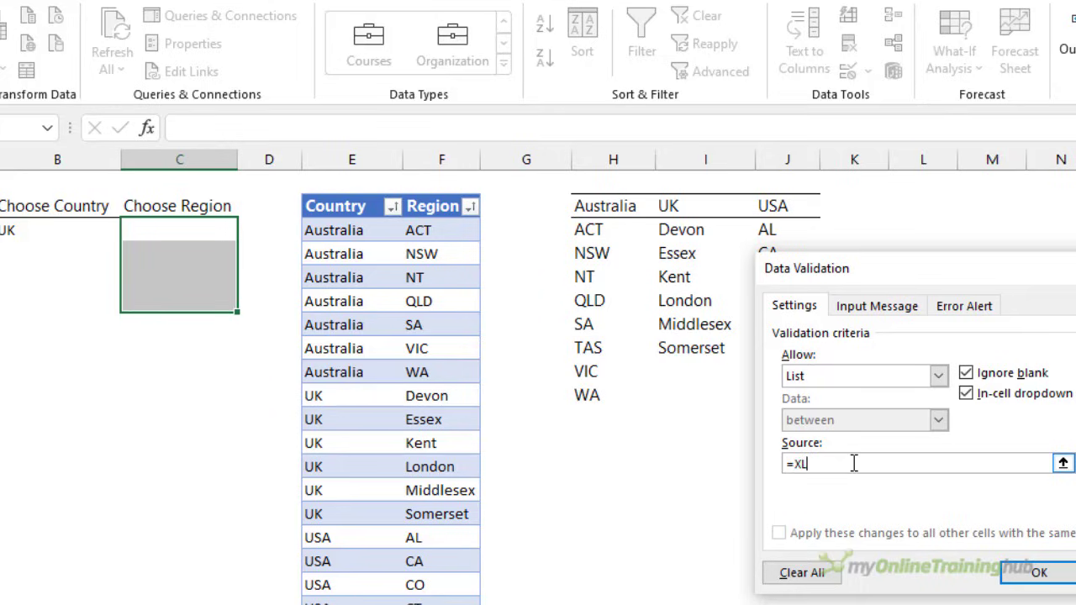
text(=XLOOKUP()
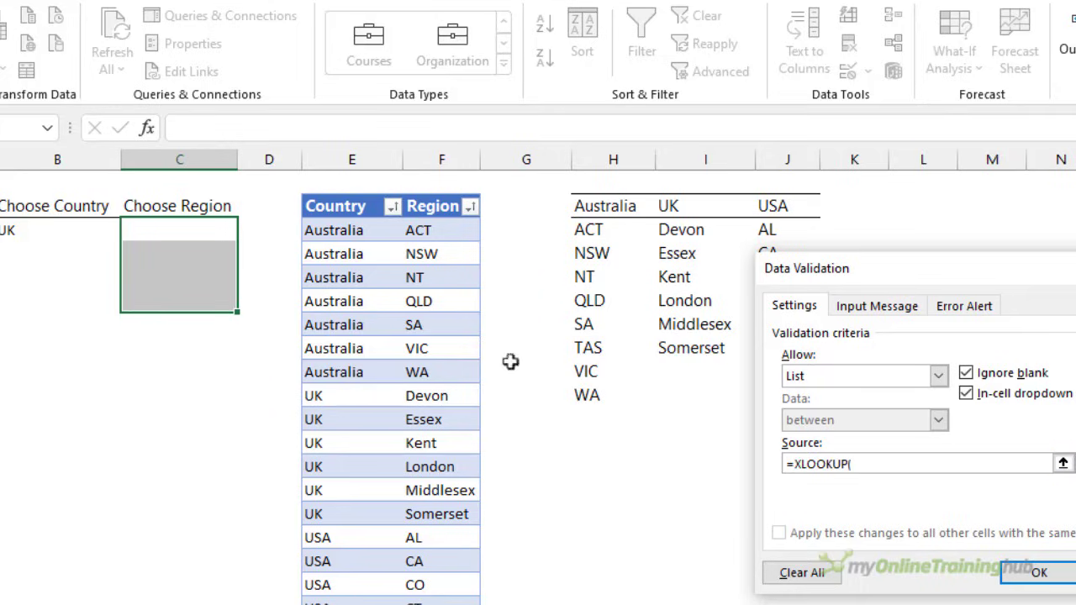
click(67, 230)
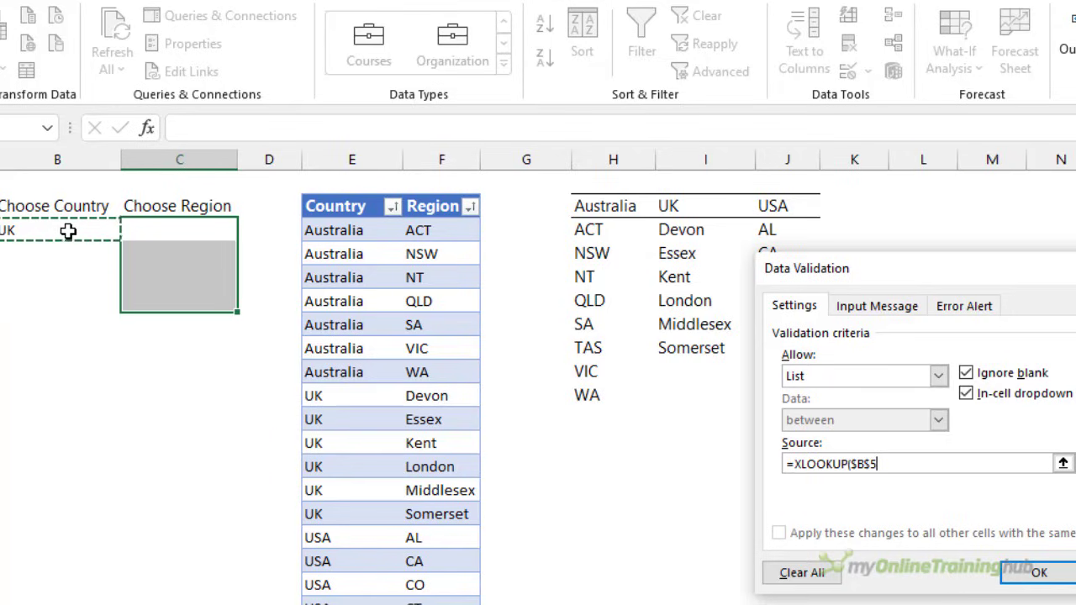
key(F4)
text(,)
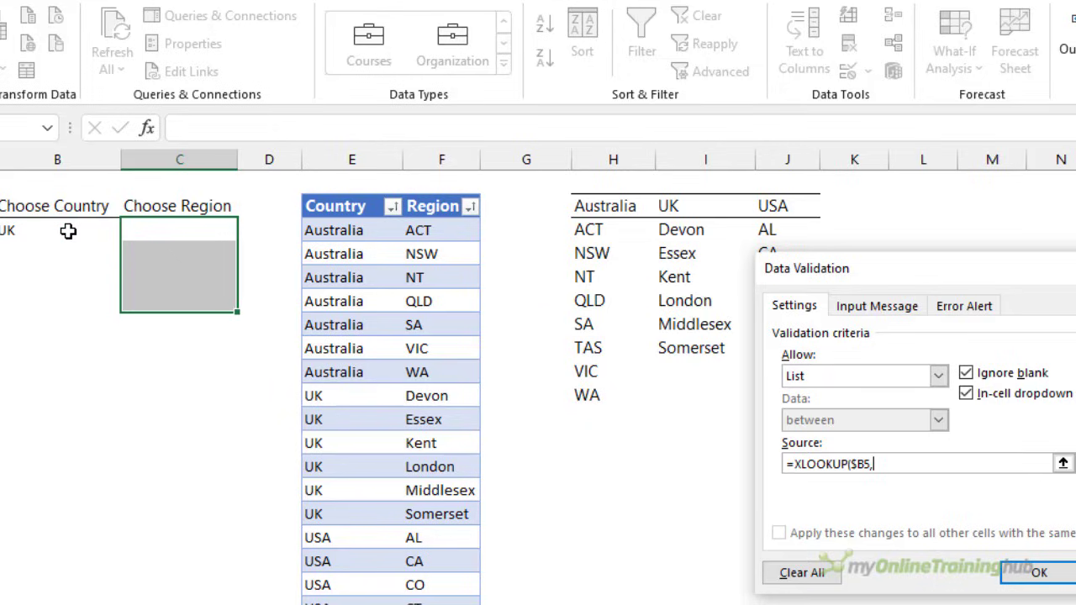
drag(580, 207, 788, 205)
text(,)
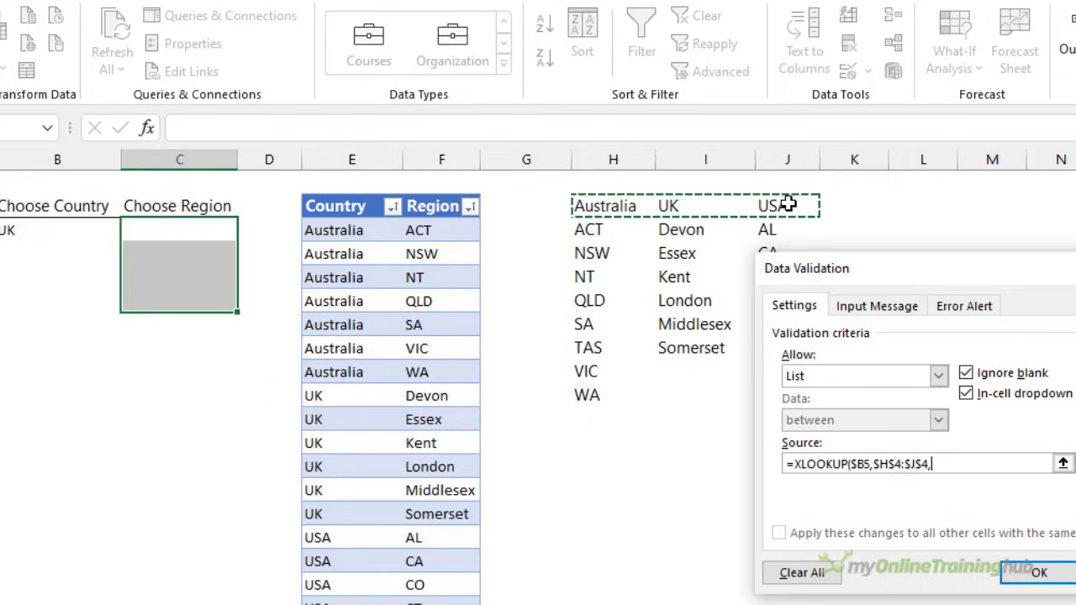
drag(605, 228, 767, 228)
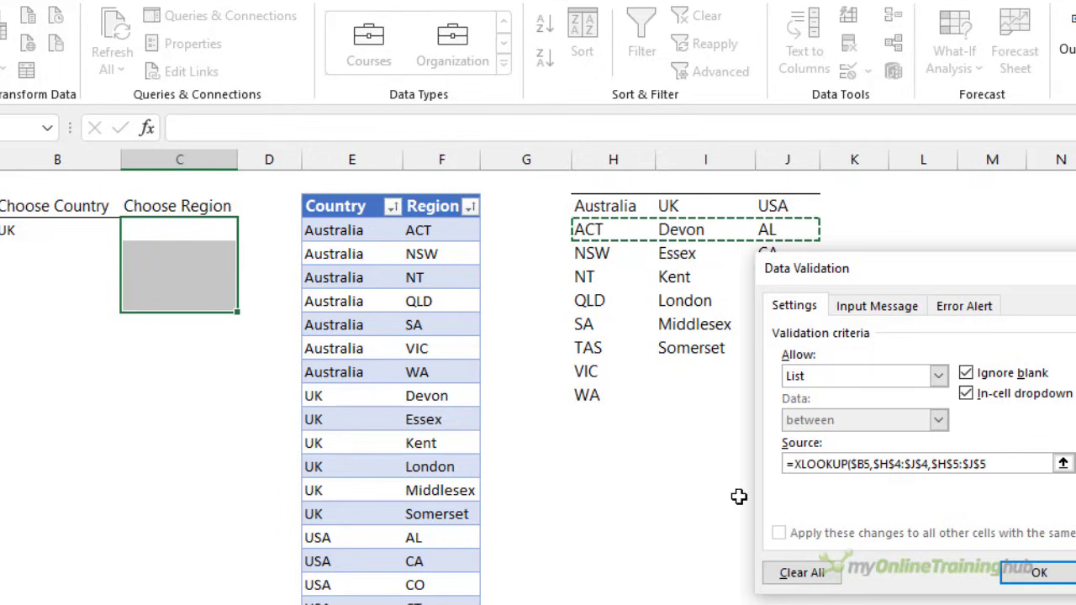
text()#)
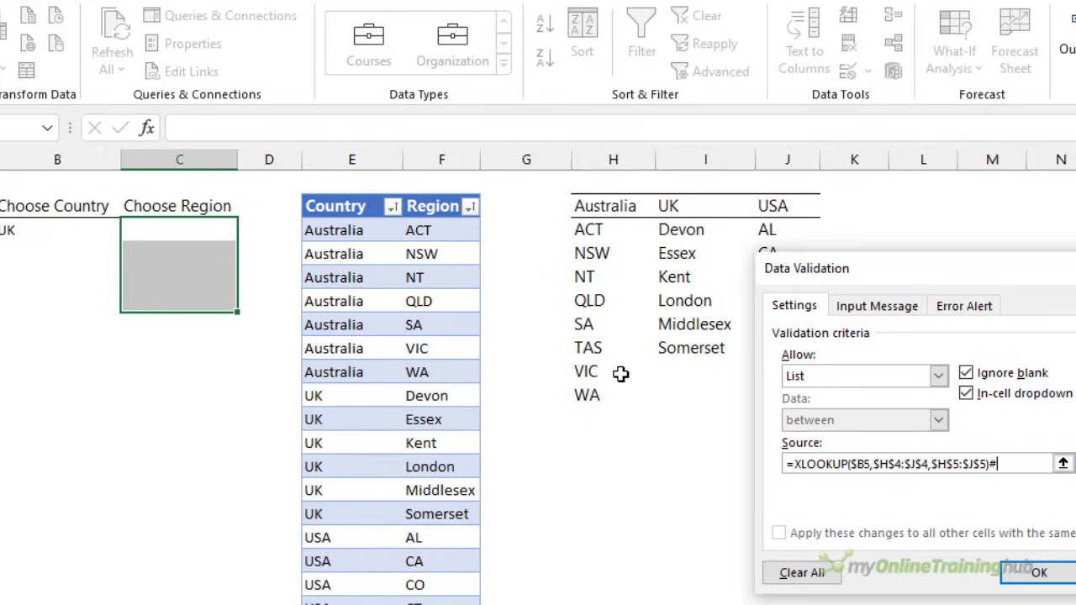
drag(861, 274, 920, 274)
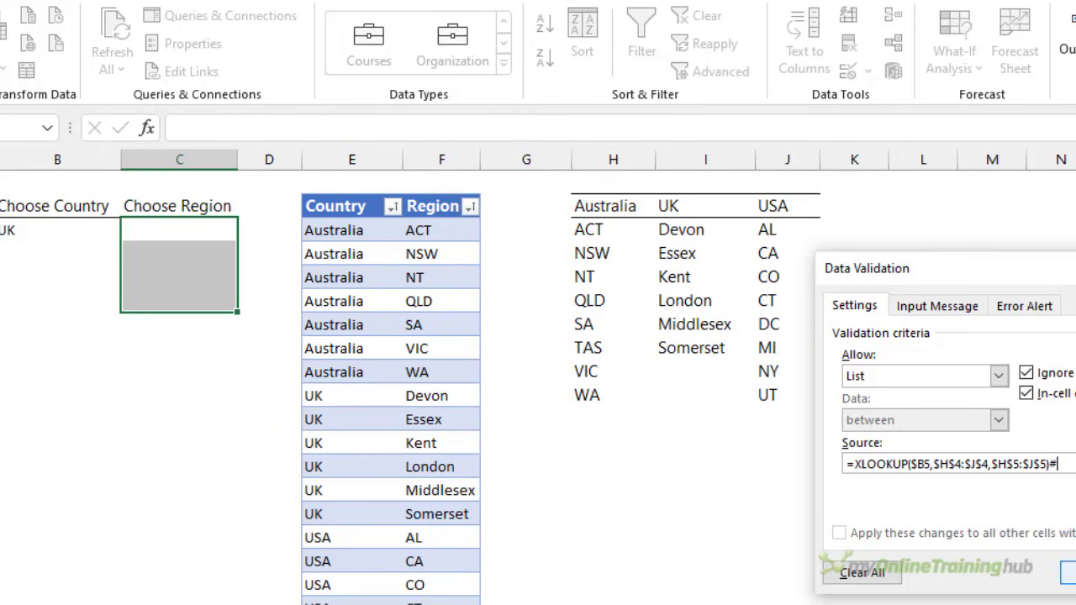
click(1069, 573)
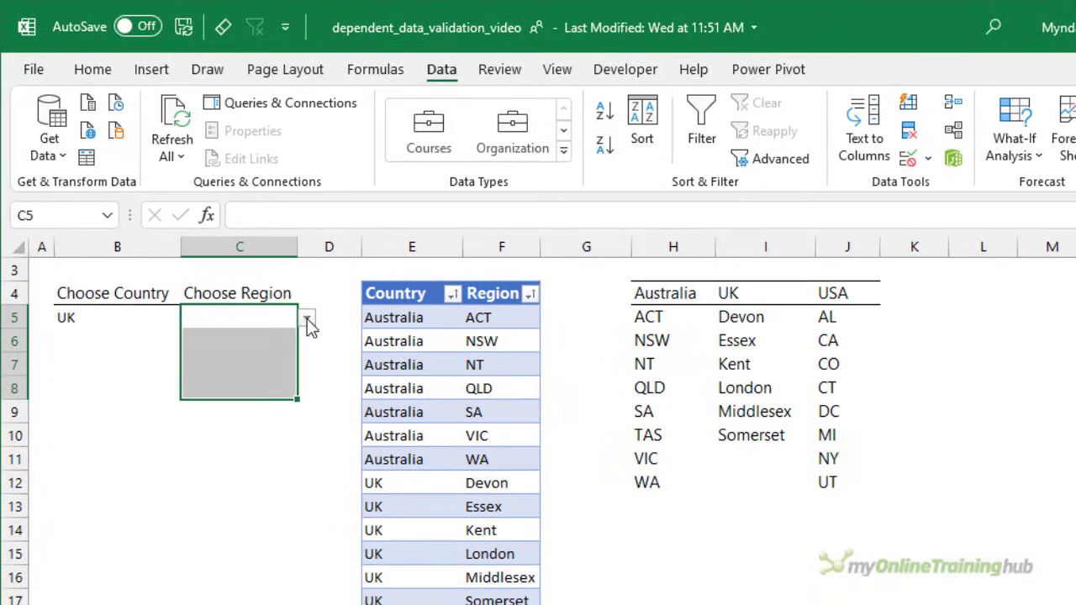
- Choose Essex as the region in C5, and fill row 6 with Australia and NT from the drop-down lists
click(301, 311)
click(255, 358)
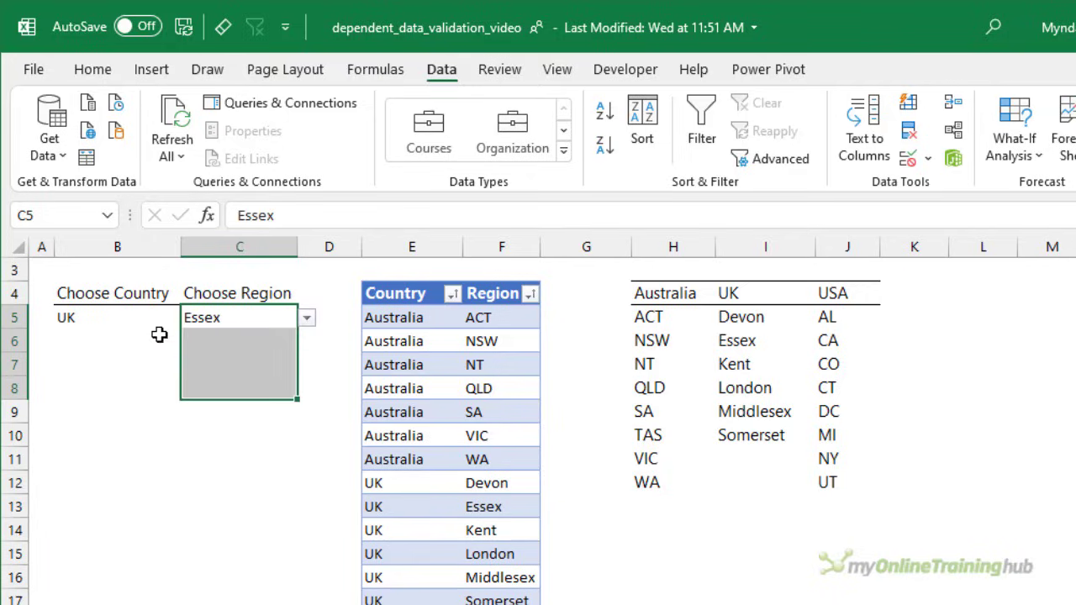
click(159, 336)
click(190, 342)
click(160, 360)
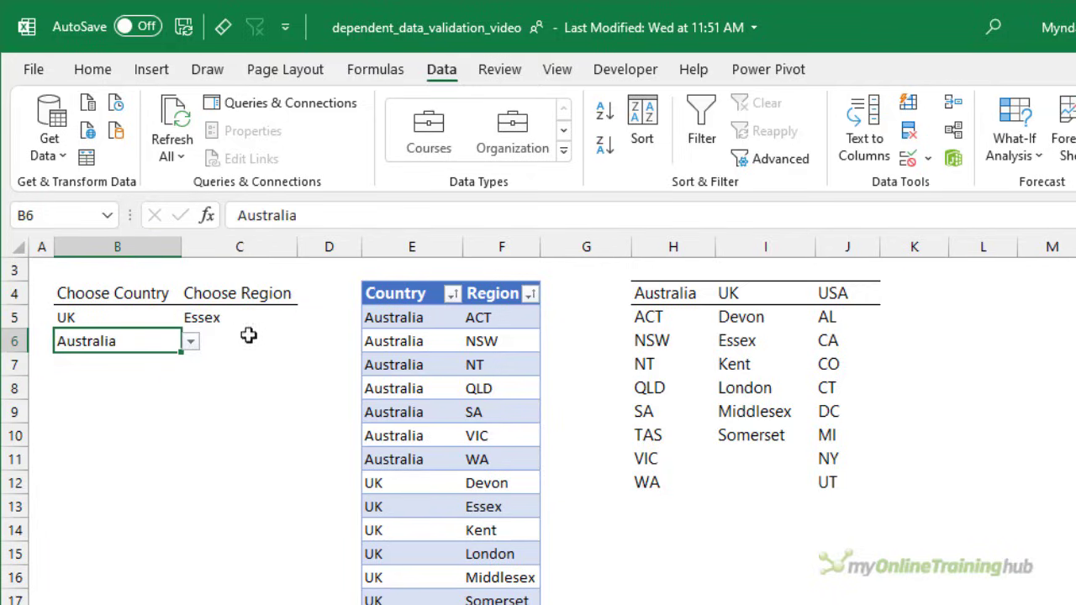
click(249, 336)
click(306, 341)
click(257, 388)
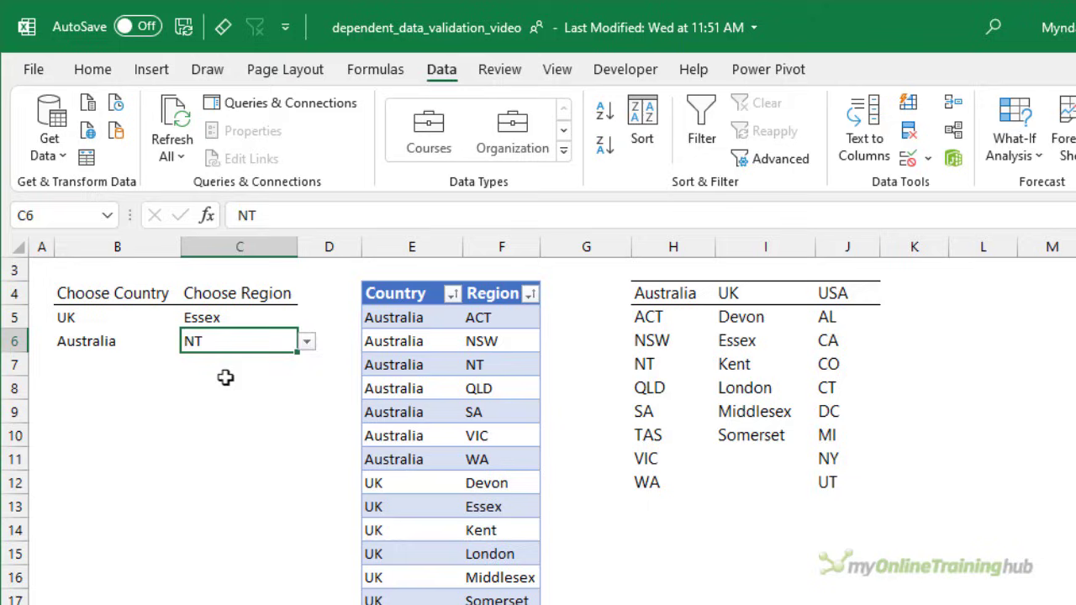
- Choose USA as the country in B7 and CT as its region in C7 from the drop-down lists
click(126, 365)
click(190, 365)
click(147, 412)
click(238, 365)
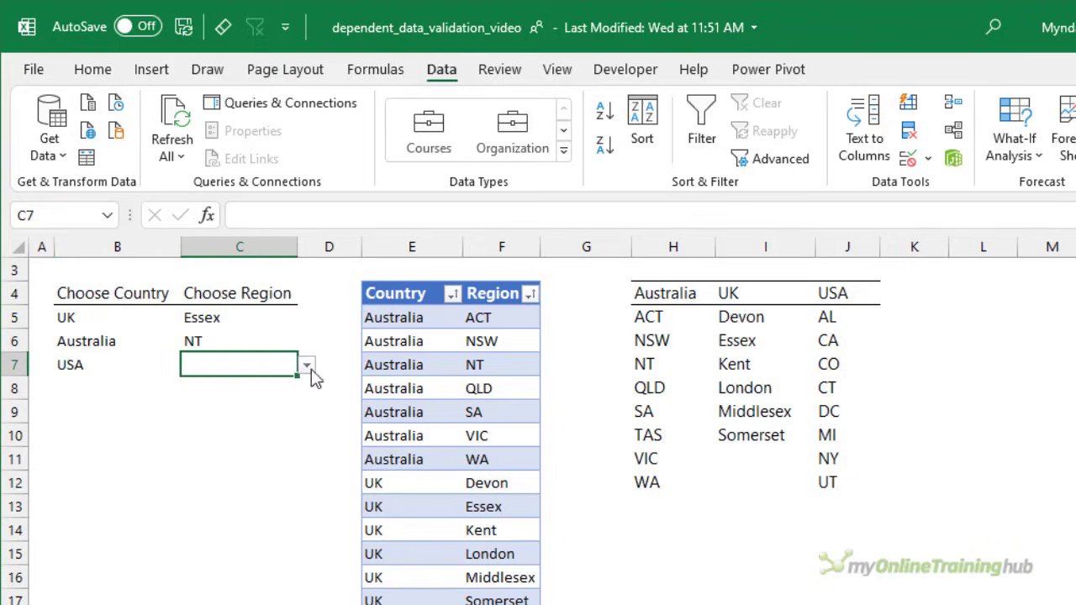
click(306, 365)
click(282, 426)
- Highlight the complete SORT and FILTER formula in H5, leaving it unedited
click(650, 320)
click(656, 217)
drag(657, 217, 185, 247)
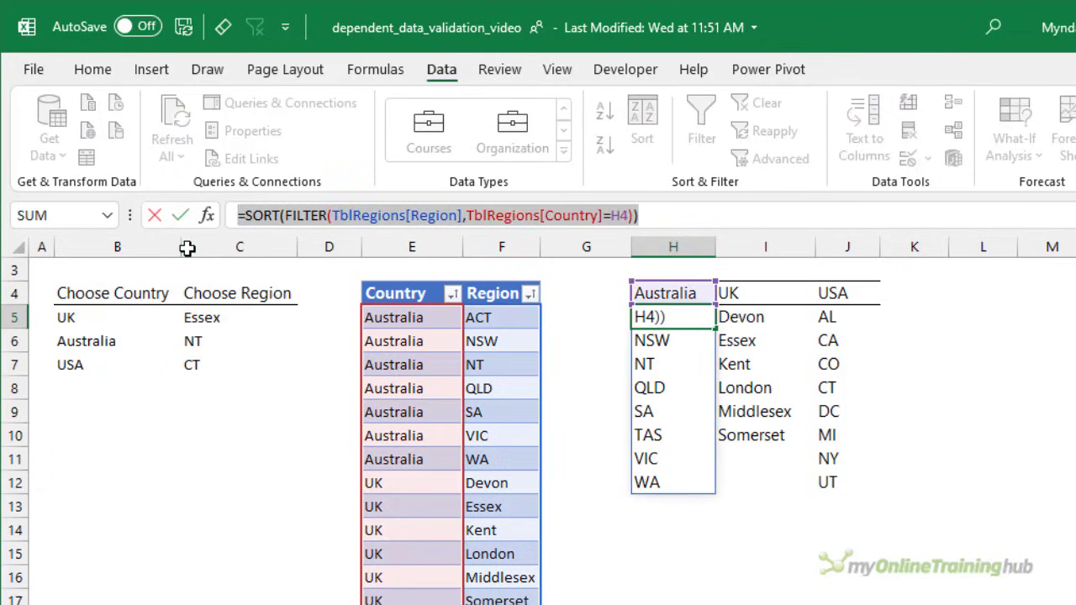
key(Escape)
click(909, 157)
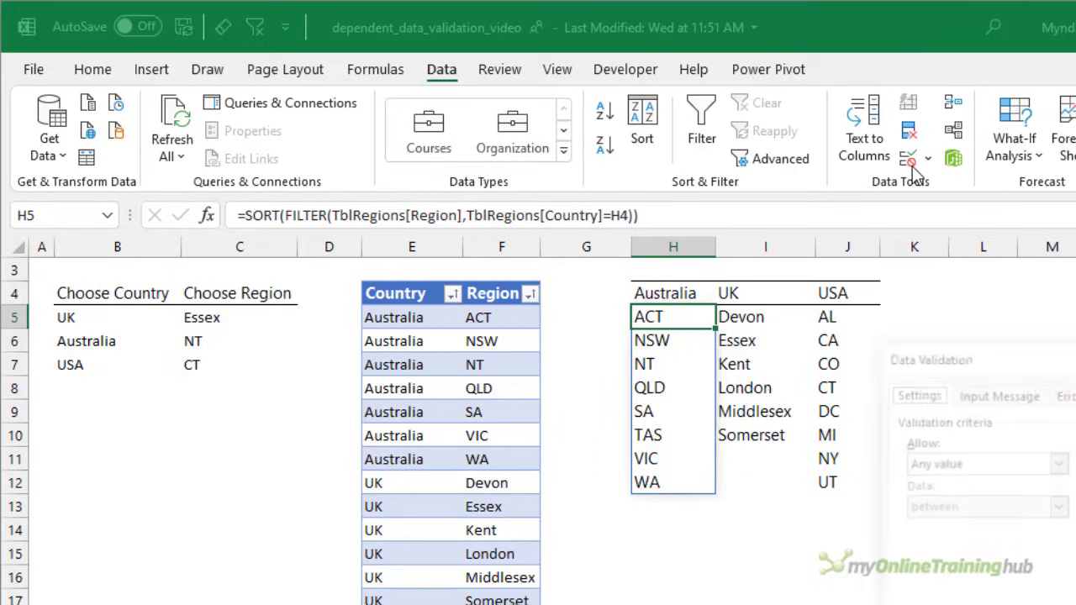
click(1058, 464)
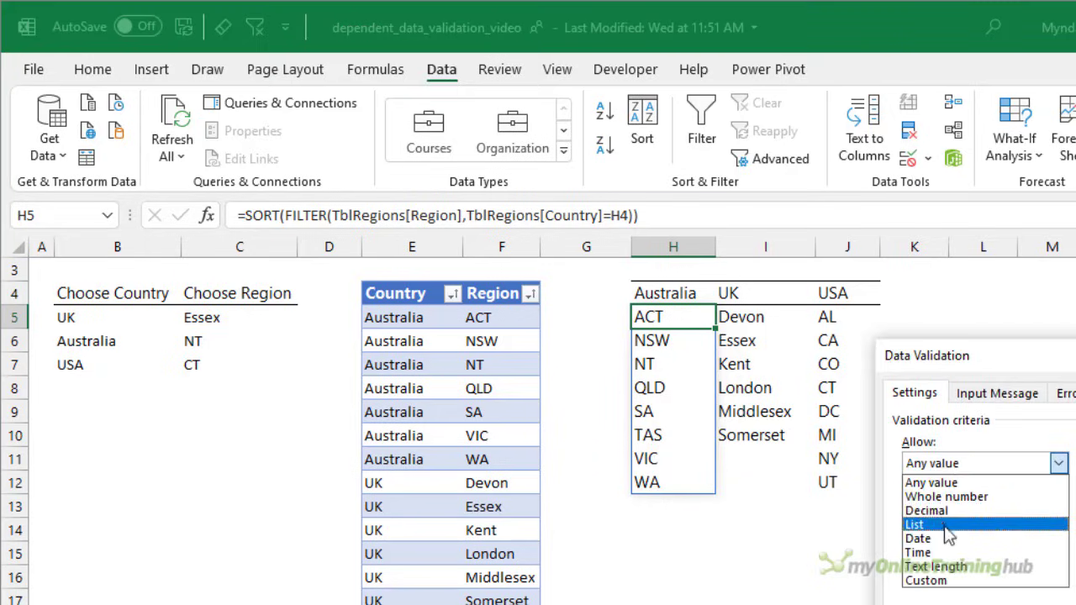
click(959, 524)
click(959, 551)
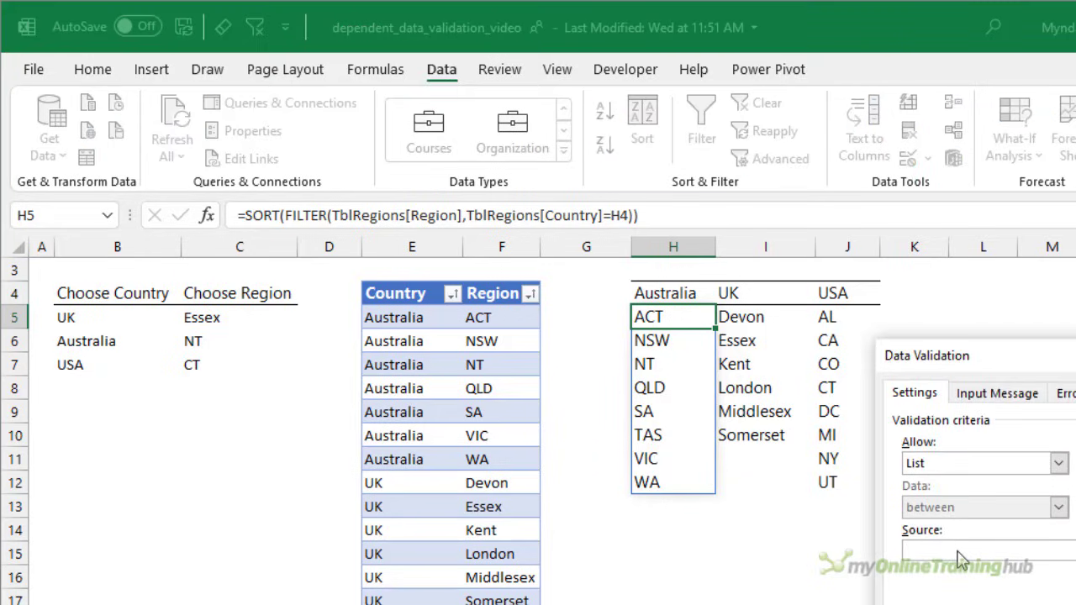
key(Escape)
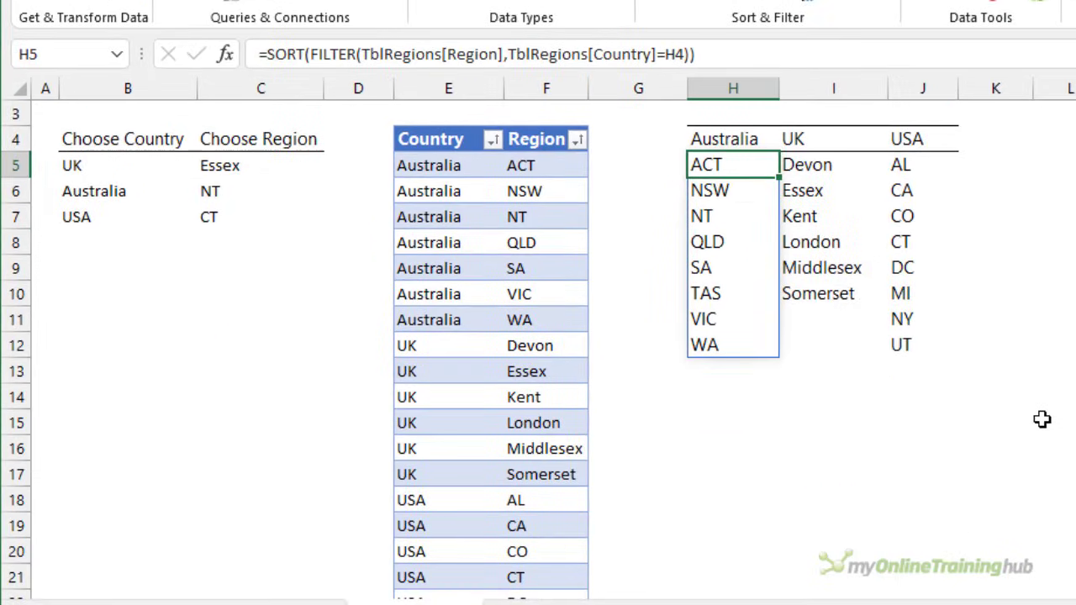
- Add a new row at the end of the Country and Region table with USA in E27 and IL in F27
scroll(513, 502, down, 3)
click(465, 506)
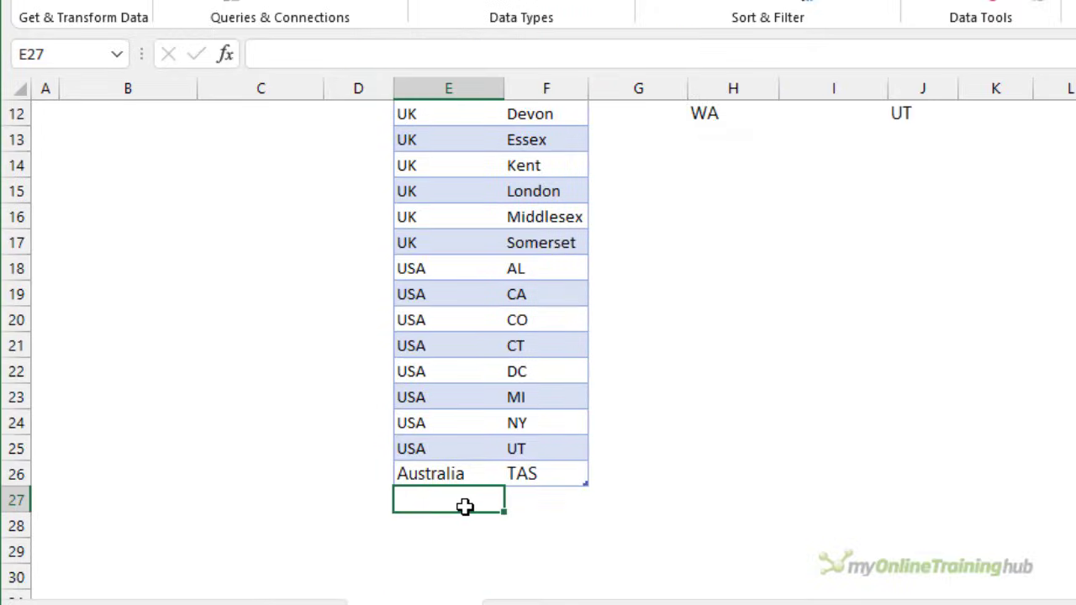
text(US)
key(Tab)
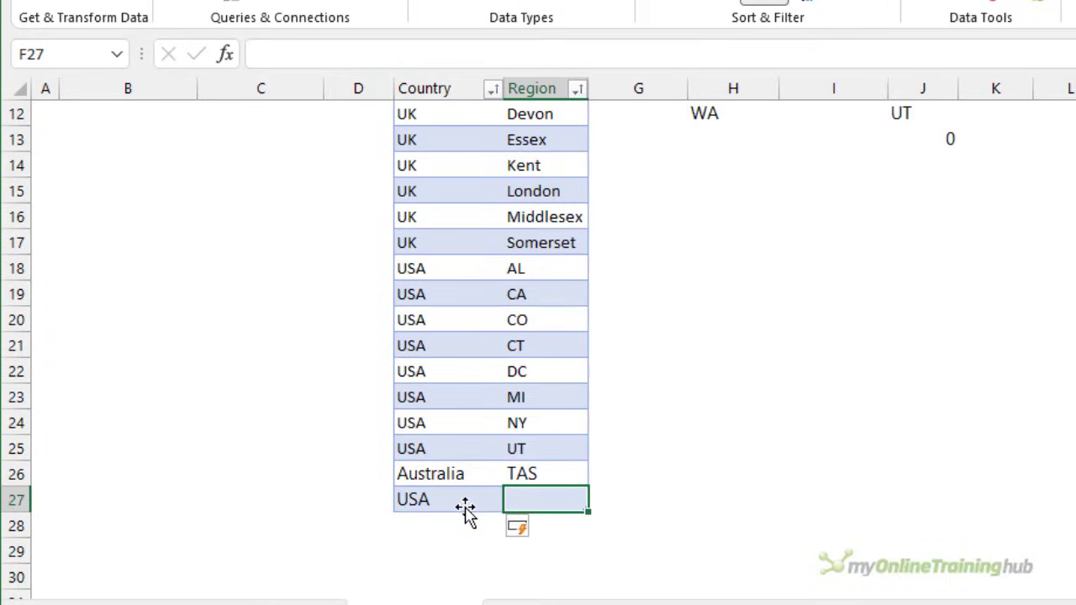
text(IL)
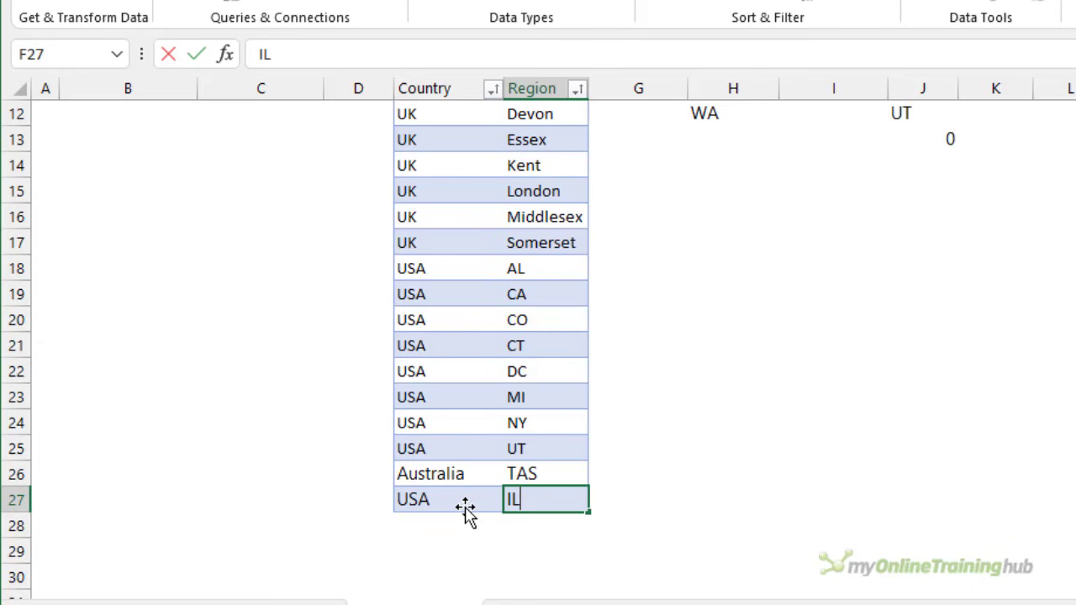
key(Return)
- Select IL in the spilled USA region list, and choose IL as the region in C7 from its drop-down list
scroll(504, 496, up, 4)
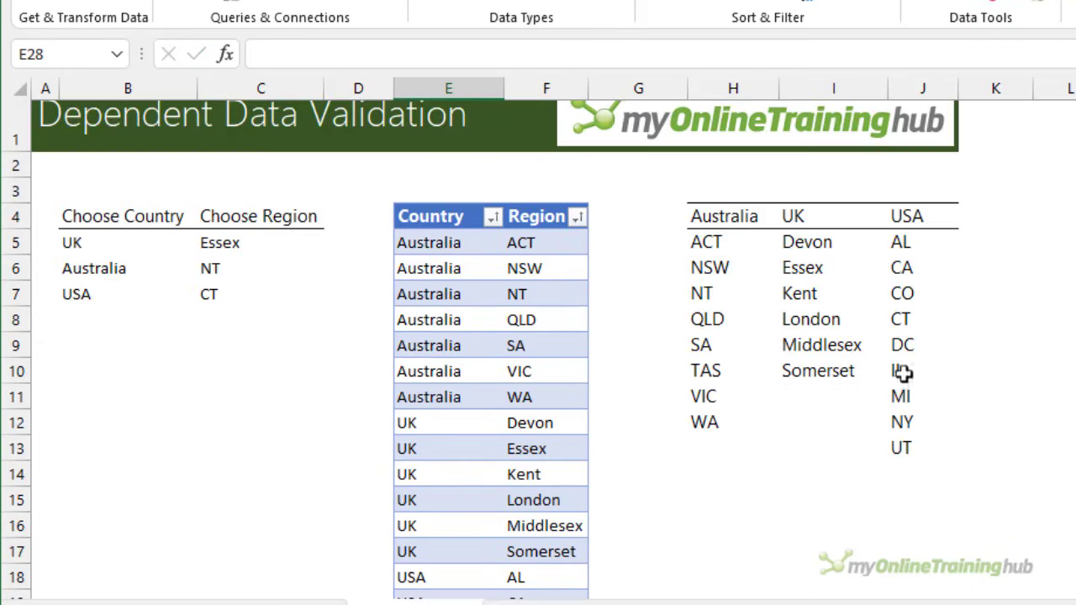
click(915, 371)
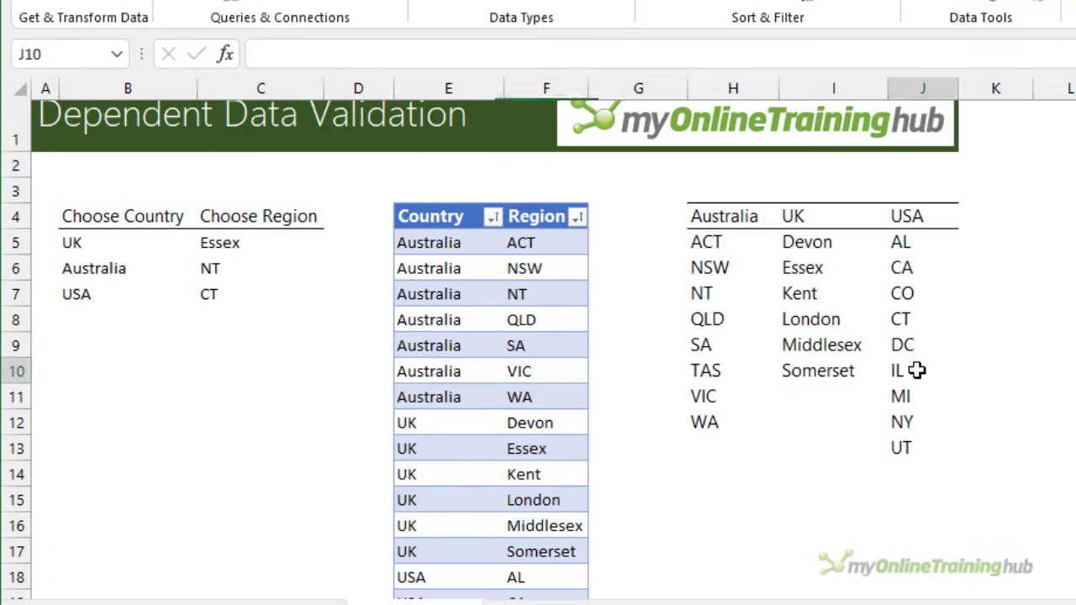
click(236, 296)
click(334, 298)
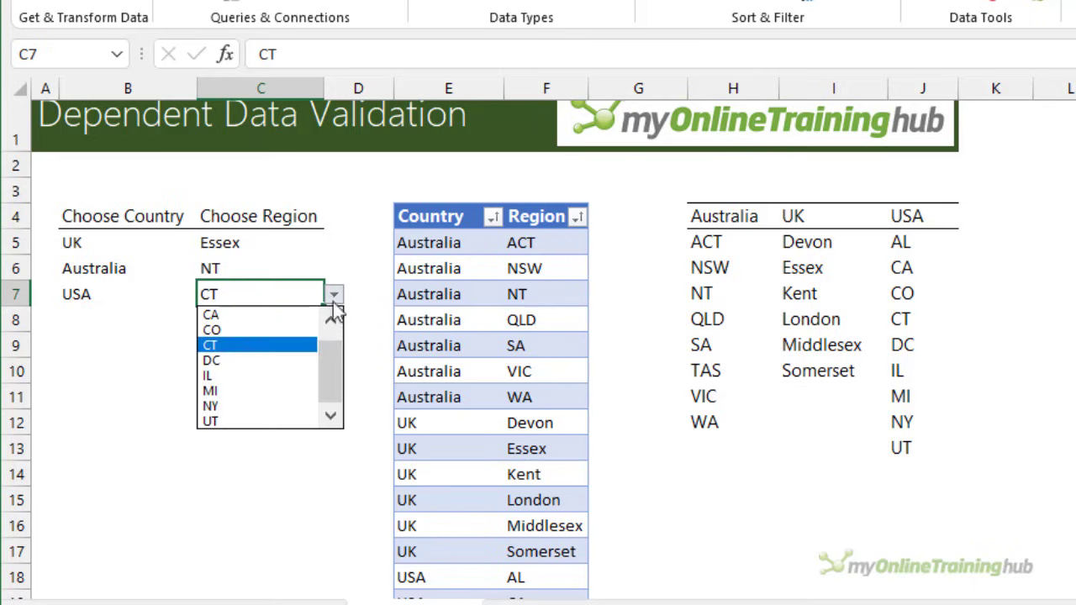
click(271, 375)
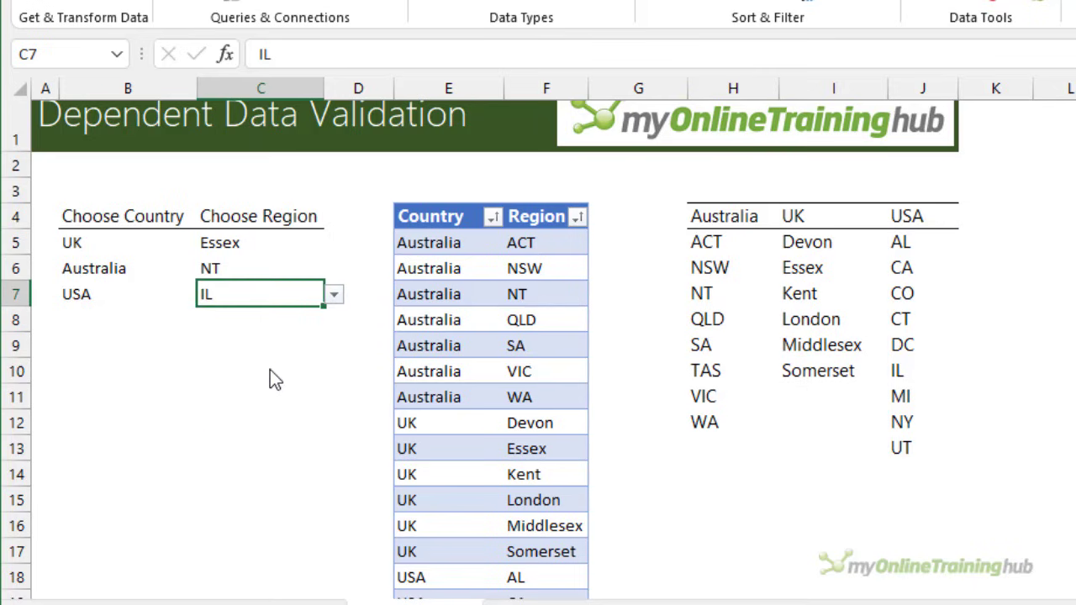